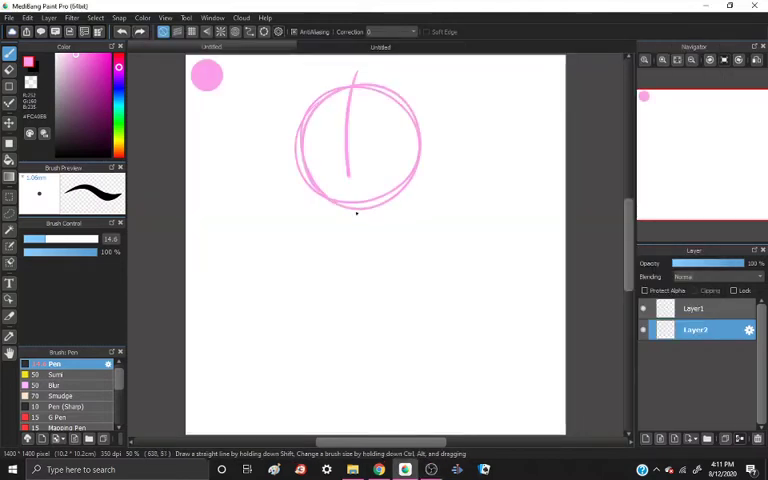
Sketch the jaw, chin, eyes and small face marks in pink on Layer2
left_click_drag(326, 217, 404, 200)
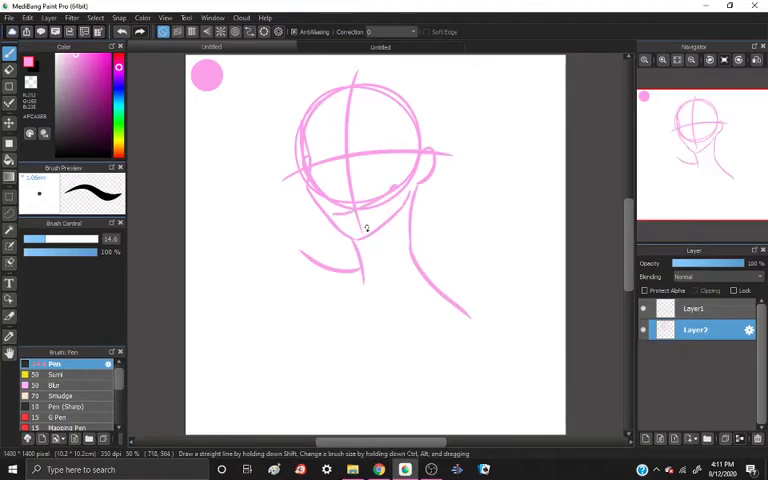
left_click_drag(336, 214, 363, 223)
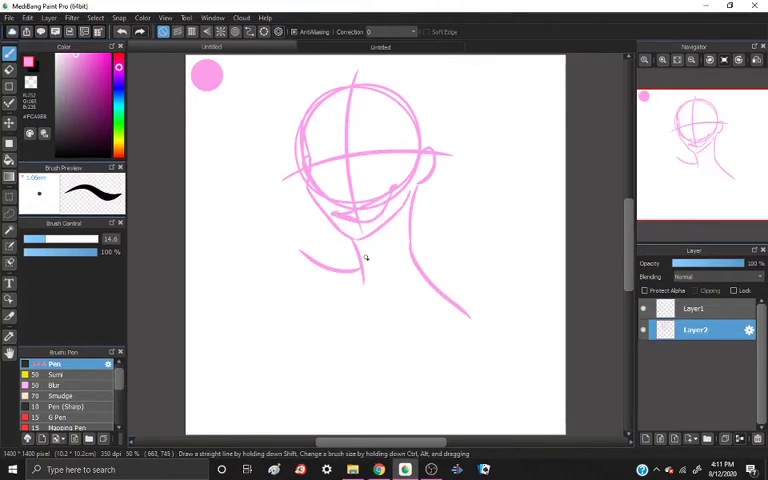
left_click_drag(360, 150, 395, 150)
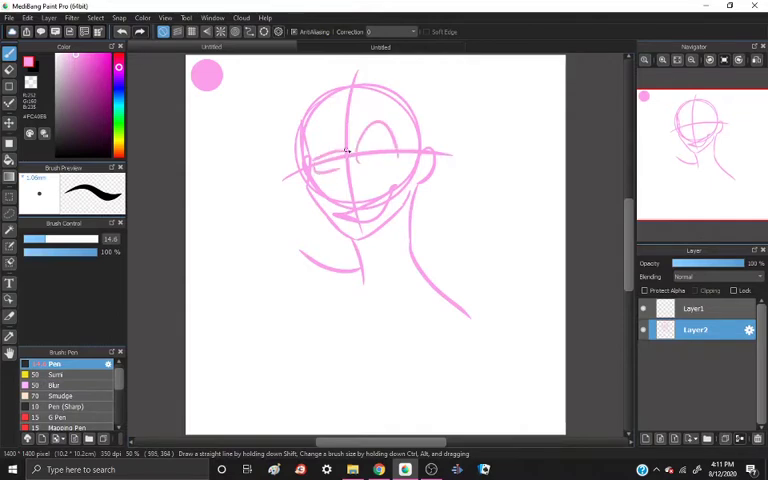
mouse_move(365, 115)
left_mouse_down()
mouse_move(385, 160)
mouse_move(380, 155)
left_mouse_up()
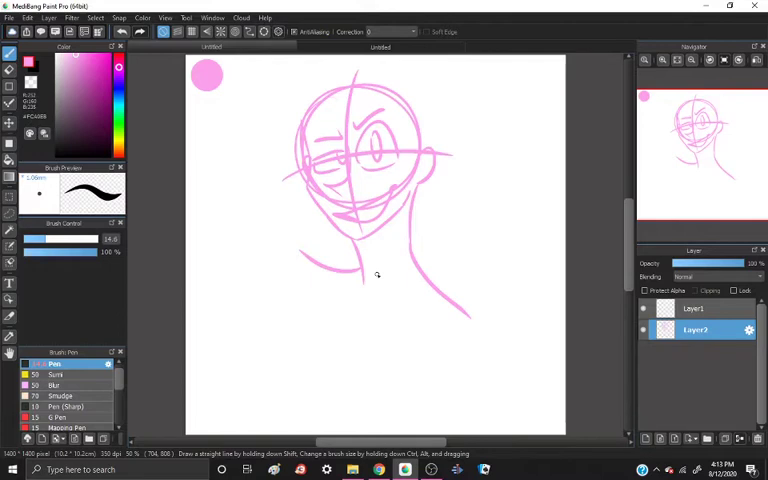
Scribble and undo a note, then sketch long hair around the head
left_click_drag(222, 278, 218, 298)
left_click_drag(240, 278, 241, 318)
key("ctrl+z")
key("ctrl+z")
key("ctrl+z")
key("ctrl+z")
key("ctrl+z")
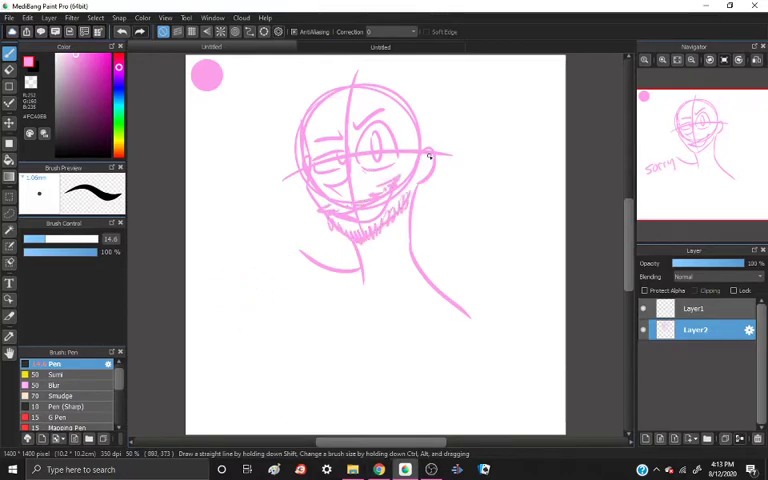
mouse_move(310, 85)
left_mouse_down()
mouse_move(369, 70)
mouse_move(440, 200)
mouse_move(285, 200)
left_mouse_up()
mouse_move(310, 62)
left_mouse_down()
mouse_move(403, 67)
mouse_move(460, 240)
left_mouse_up()
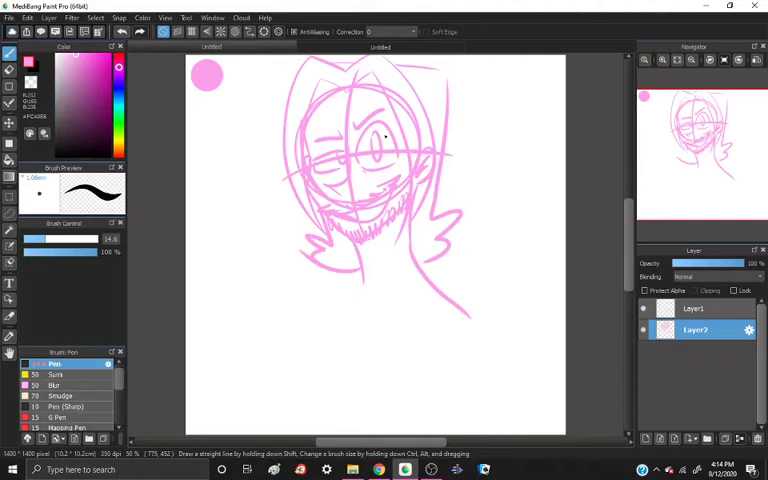
Sketch the shoulders, torso outline and the left arm
left_click_drag(412, 285, 490, 420)
mouse_move(310, 255)
left_mouse_down()
mouse_move(255, 300)
mouse_move(285, 420)
left_mouse_up()
left_click_drag(415, 370, 390, 430)
left_click_drag(258, 292, 255, 430)
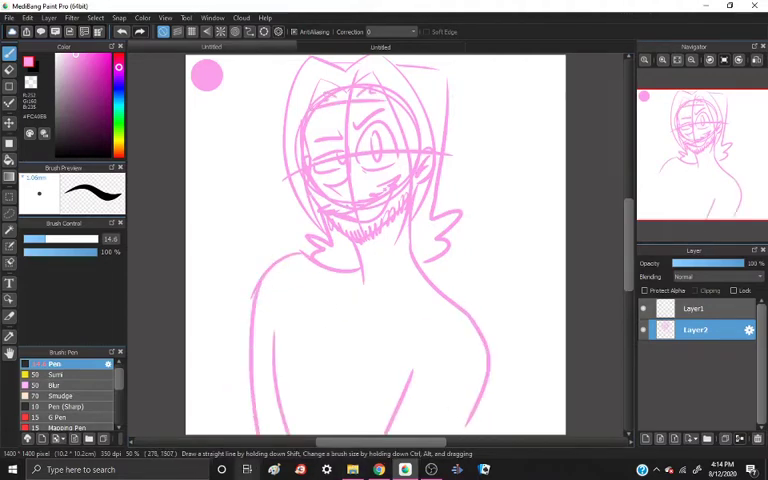
Erase stray bottom strokes, redraw the torso sides and add the shirt neckline
key("e")
left_click_drag(415, 375, 395, 425)
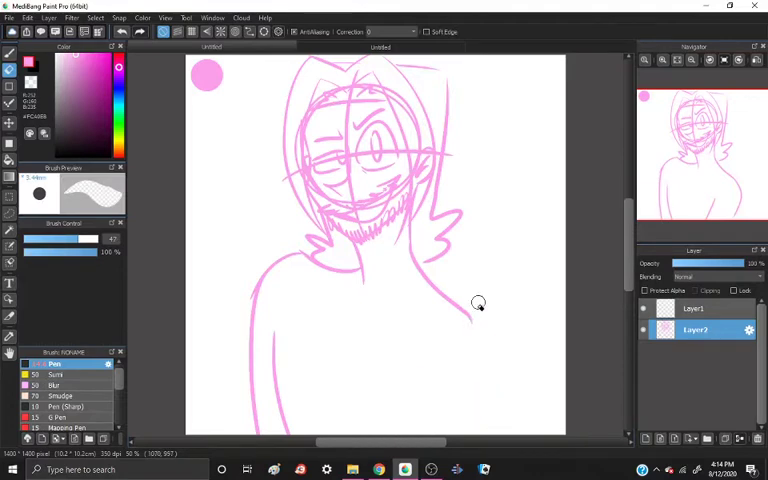
key("b")
left_click_drag(422, 360, 424, 430)
left_click_drag(488, 360, 490, 430)
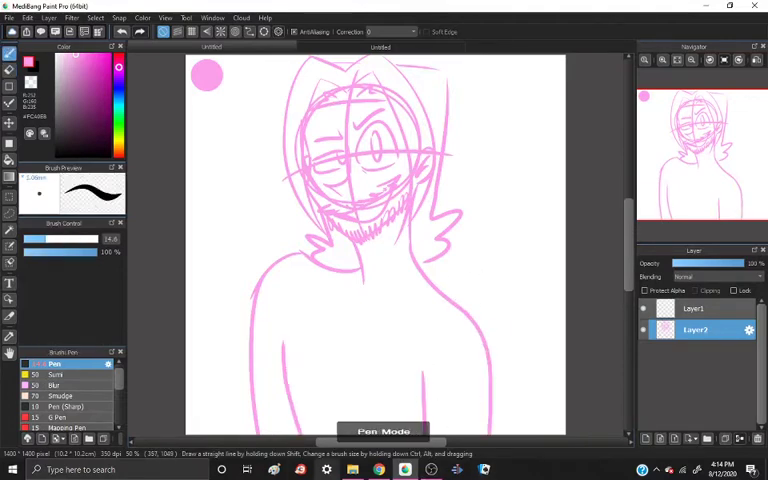
left_click_drag(342, 282, 440, 298)
Search Google Images for '10 minute power hour shirt' and browse the shirt photos
key("alt+Tab")
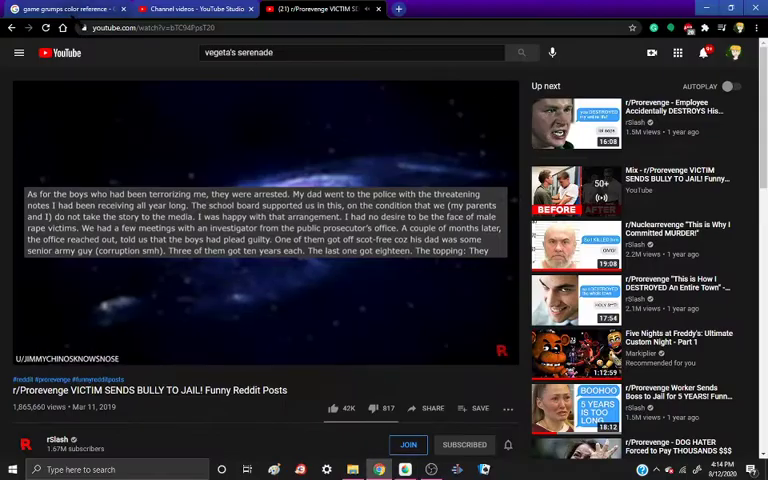
left_click(73, 8)
left_click(267, 59)
type("10")
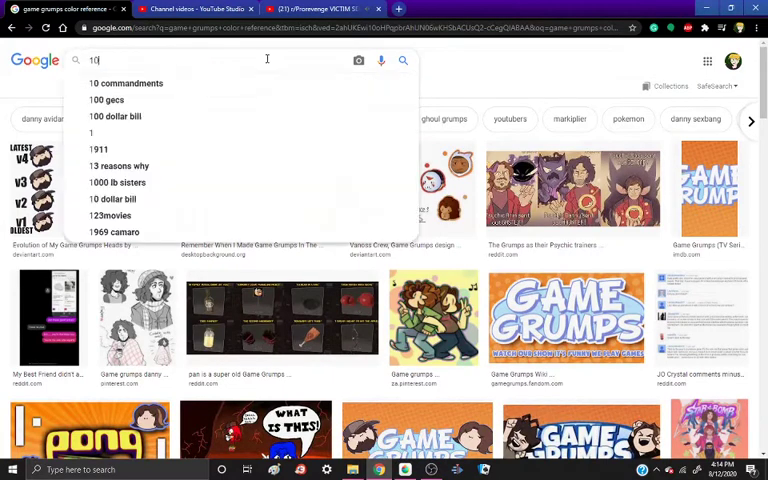
type(" minute power ")
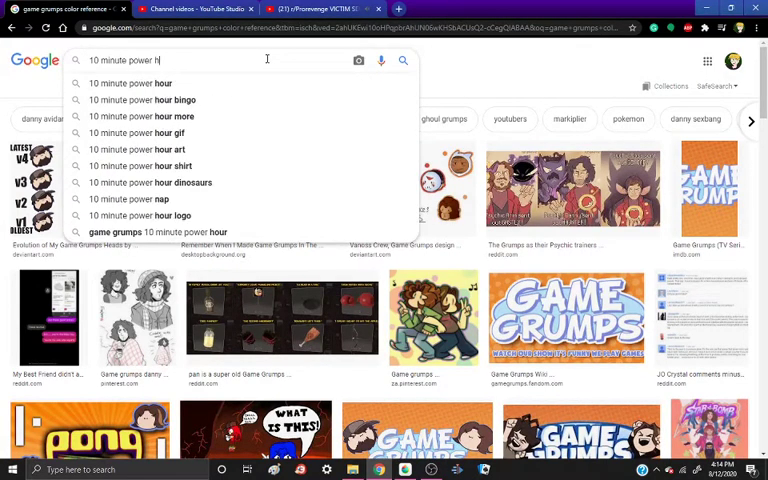
type("hour")
left_click(170, 165)
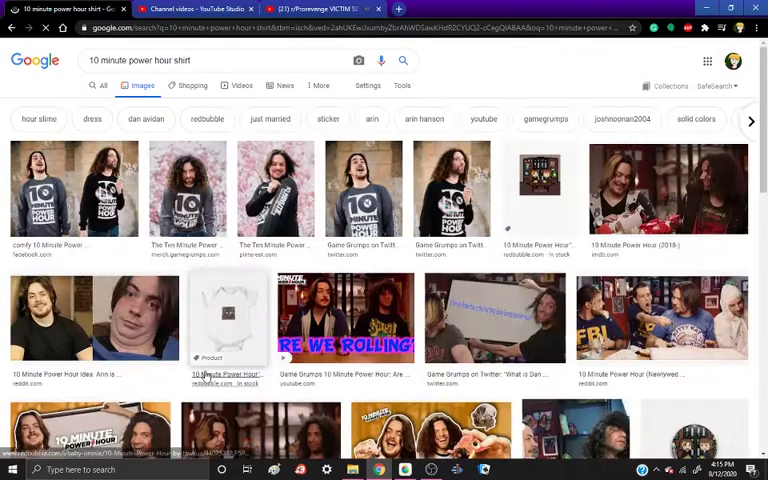
left_click(52, 190)
key("Right")
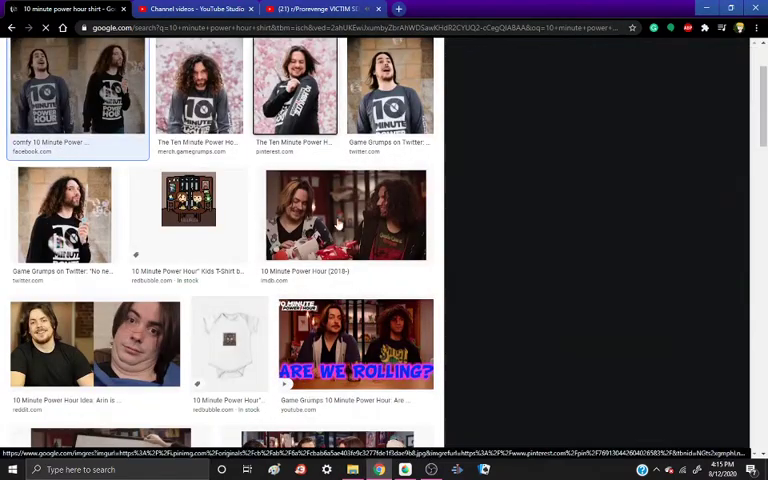
key("Right")
Sketch the chest's circle logo, the 10 digits and a clock hand from the reference
left_click(422, 470)
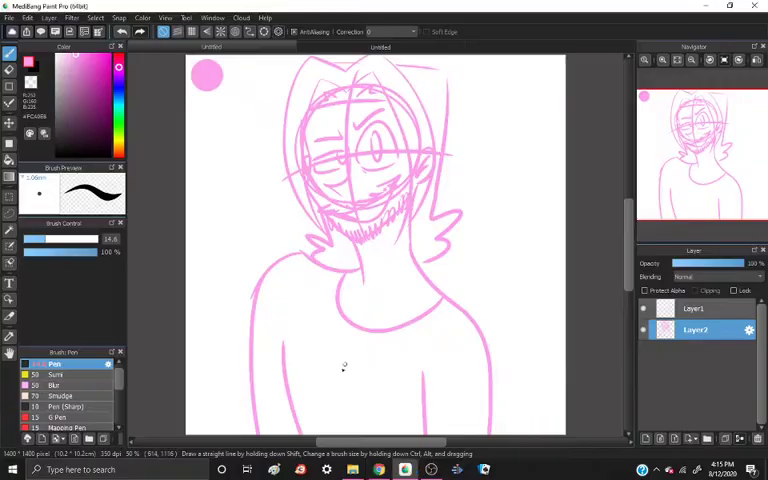
left_click_drag(300, 360, 310, 395)
key("alt+Tab")
key("alt+Tab")
left_click_drag(300, 355, 310, 395)
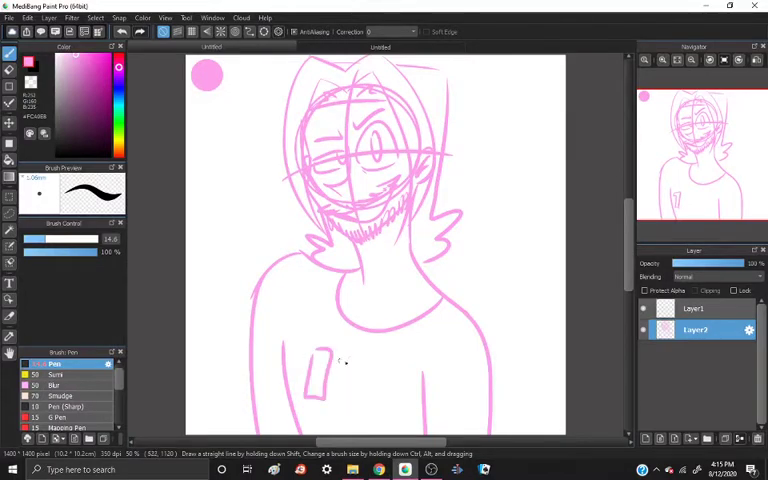
left_click_drag(368, 350, 368, 352)
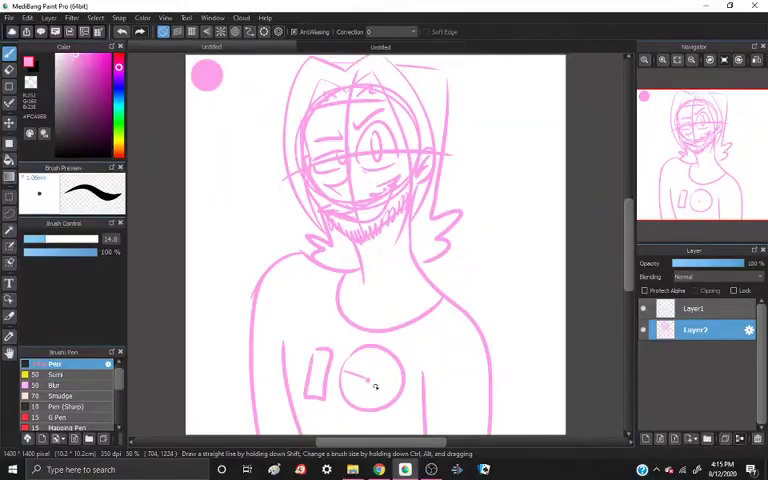
key("alt+Tab")
key("alt+Tab")
Check another shirt photo, sketch the sleeve lettering and undo a scribble by the note
key("alt+Tab")
left_click_drag(375, 386, 368, 372)
key("alt+Tab")
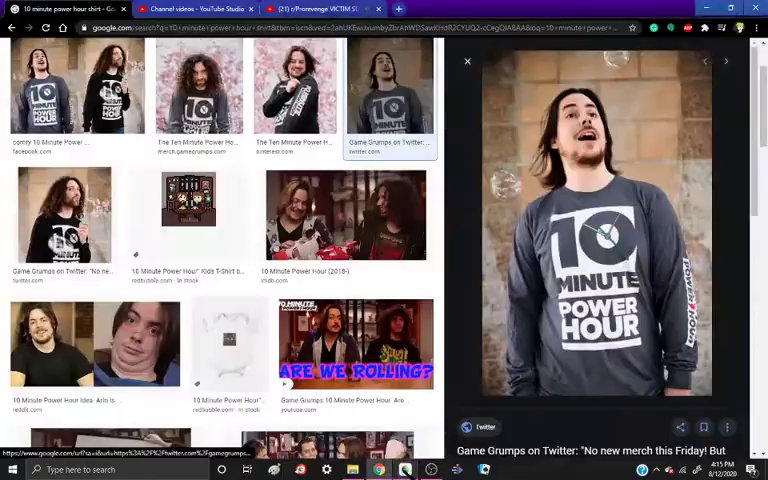
key("alt+Tab")
key("alt+Tab")
left_click(296, 95)
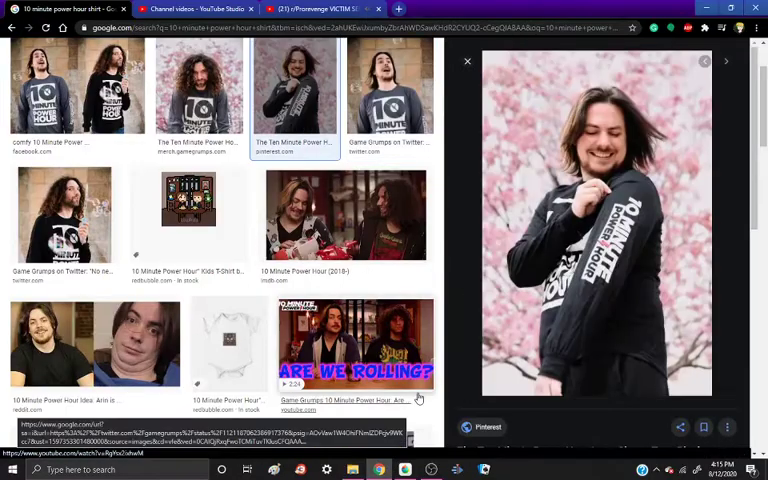
key("alt+Tab")
key("alt+Tab")
key("alt+Tab")
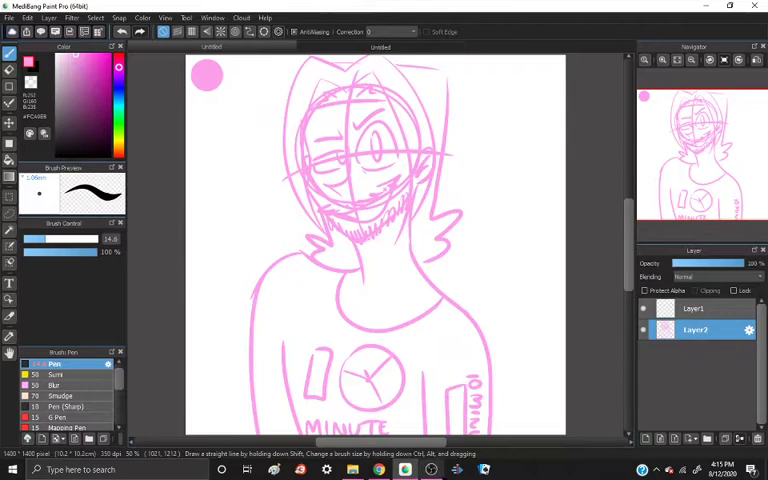
left_click_drag(458, 393, 454, 420)
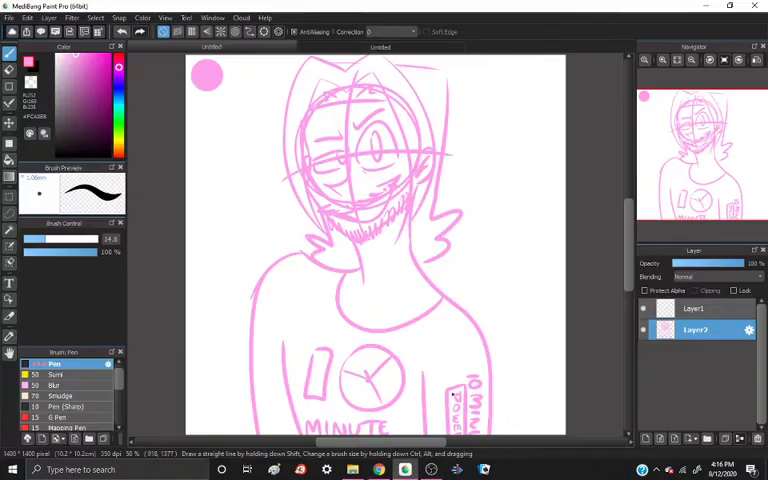
left_click_drag(527, 236, 548, 228)
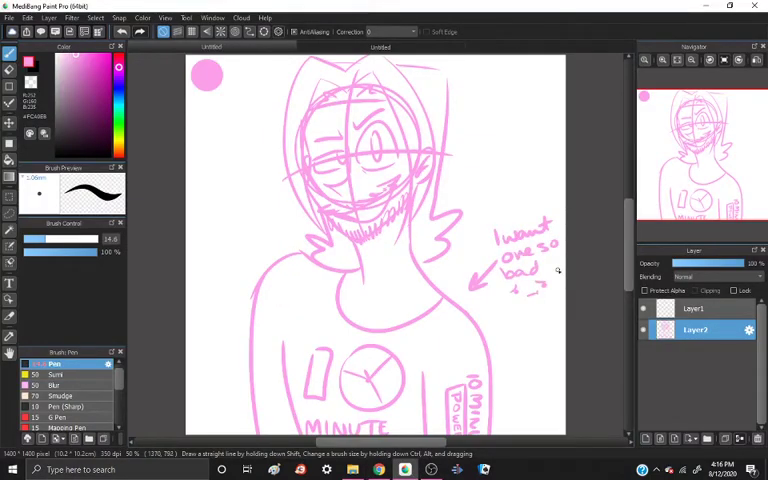
key("ctrl+z")
key("ctrl+z")
key("ctrl+z")
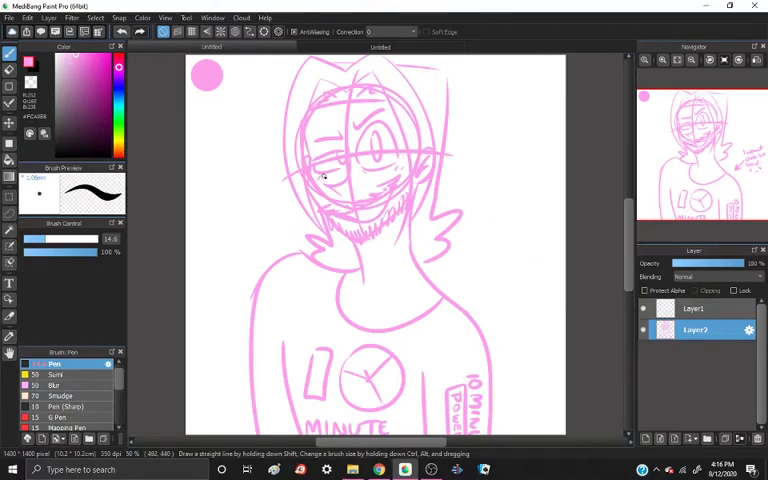
Doodle hearts, add a line-art layer over the faded sketch, and ink the jaw
left_click_drag(495, 260, 505, 272)
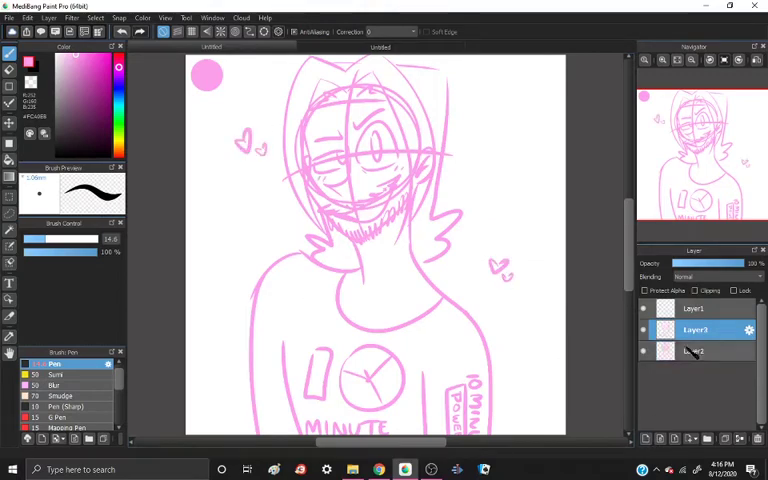
left_click(645, 438)
left_click_drag(740, 263, 700, 263)
scroll(340, 150, "up", 3)
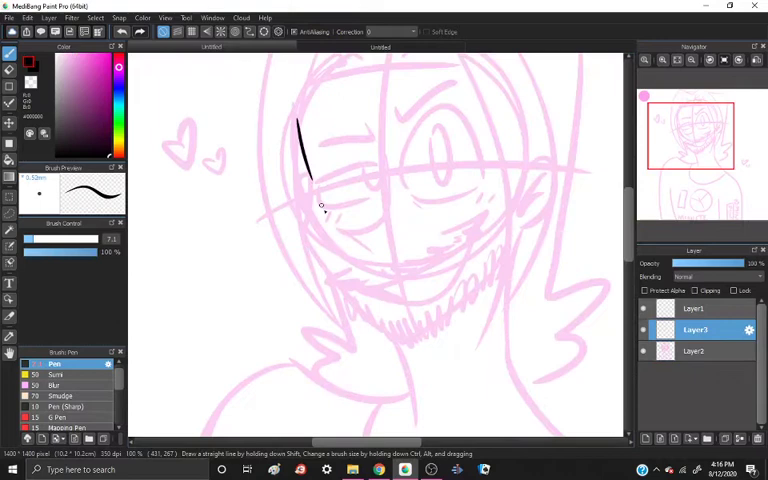
mouse_move(300, 125)
left_mouse_down()
mouse_move(410, 335)
mouse_move(513, 222)
left_mouse_up()
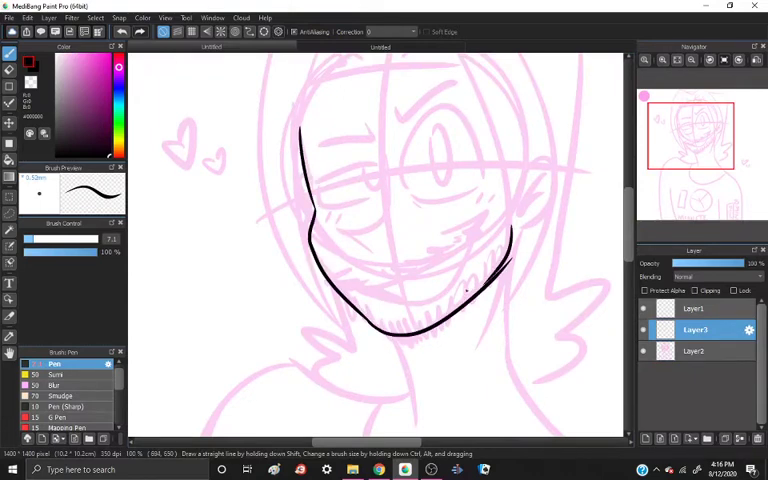
Touch up the jaw and ear, then ink the hair outline and bangs
key("e")
left_click_drag(515, 262, 495, 280)
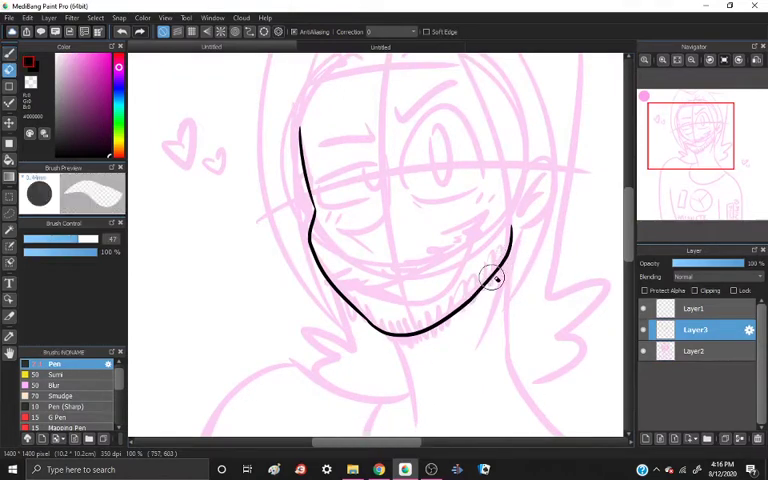
key("e")
mouse_move(520, 200)
left_mouse_down()
mouse_move(560, 175)
mouse_move(535, 215)
left_mouse_up()
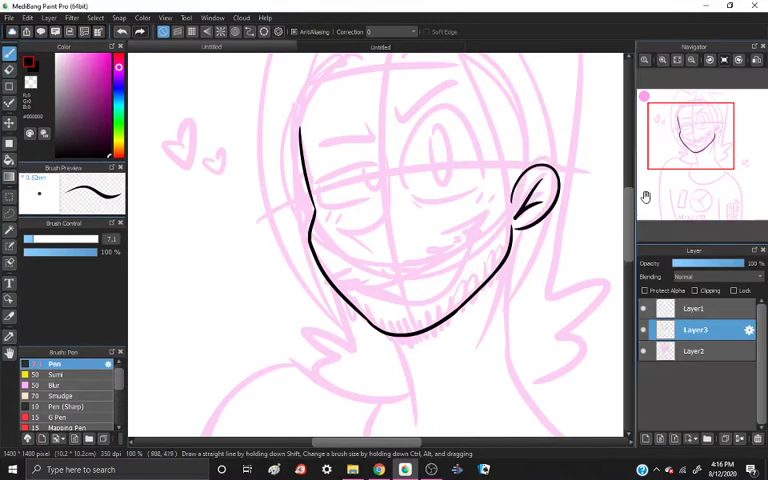
scroll(400, 240, "down", 1)
mouse_move(455, 250)
left_mouse_down()
mouse_move(375, 98)
mouse_move(330, 142)
mouse_move(295, 103)
left_mouse_up()
left_click_drag(295, 103, 285, 395)
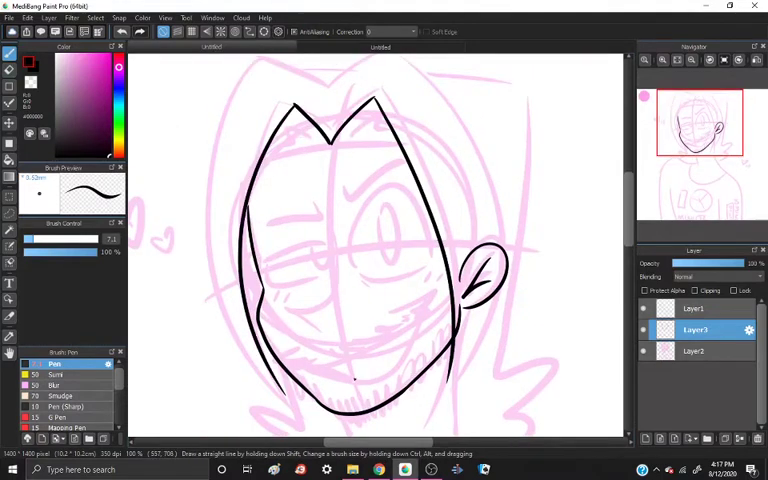
left_click_drag(250, 185, 405, 160)
Erase the inked ear and lasso-move the top of the hair slightly down
key("e")
left_click_drag(500, 250, 470, 300)
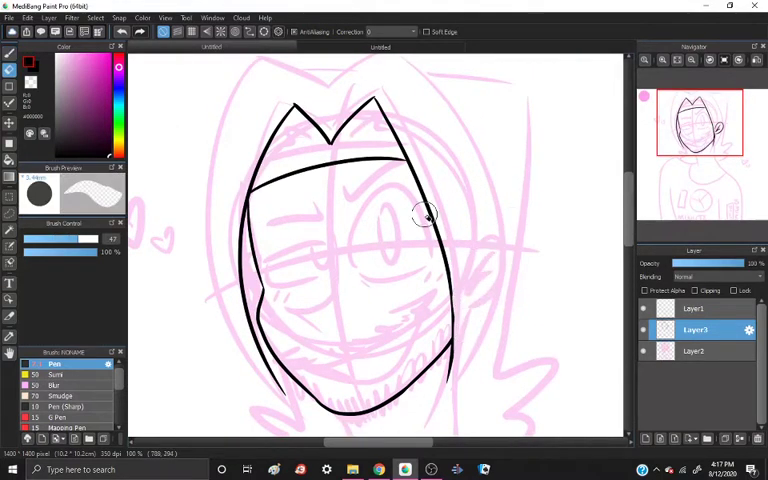
key("e")
key("w")
left_click(643, 351)
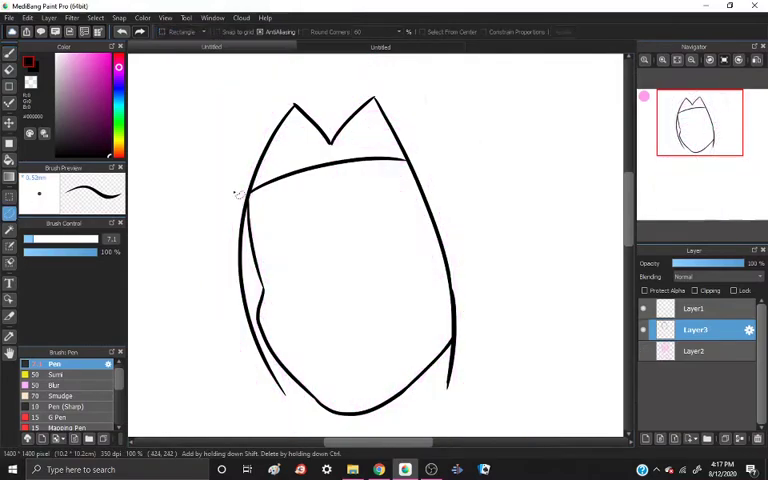
left_click_drag(235, 185, 343, 180)
key("ctrl+t")
left_click_drag(370, 125, 368, 147)
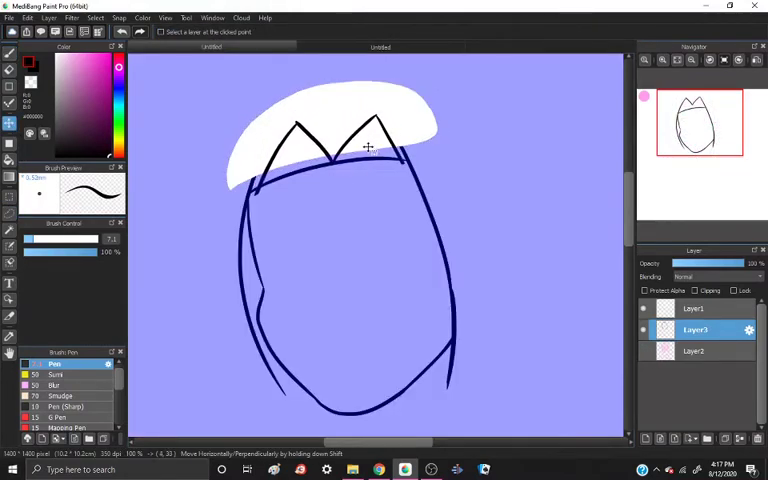
left_click(643, 351)
key("ctrl+d")
key("b")
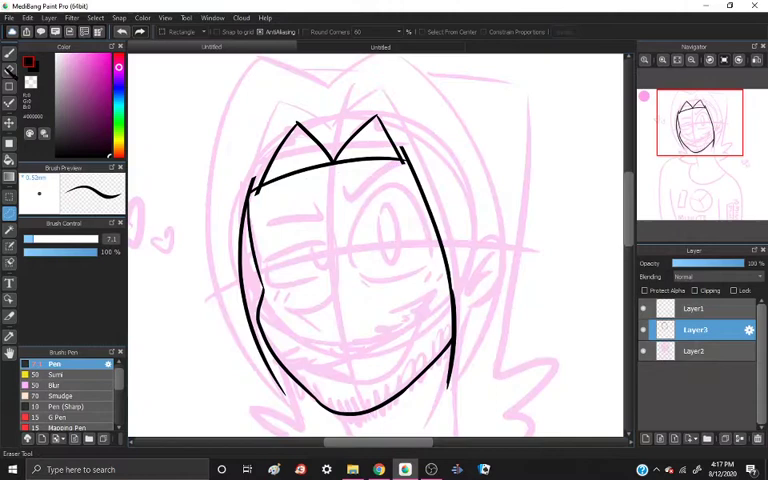
Erase the overshoots and stray stub at both hairline corners
key("e")
left_click_drag(250, 184, 254, 194)
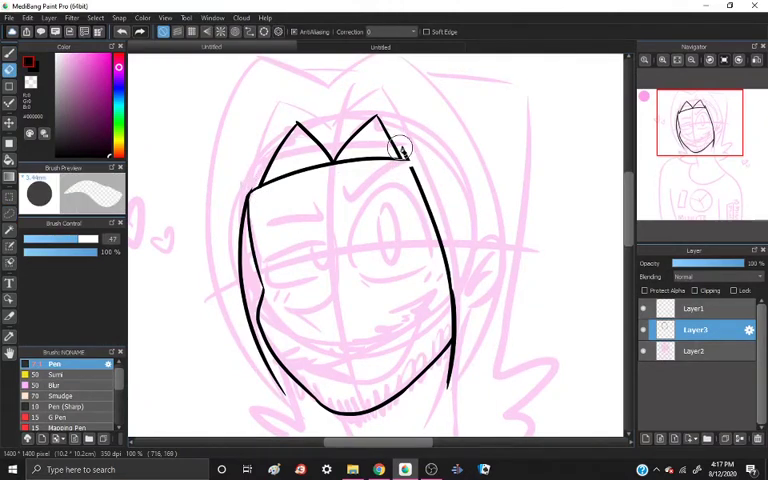
left_click_drag(398, 163, 390, 140)
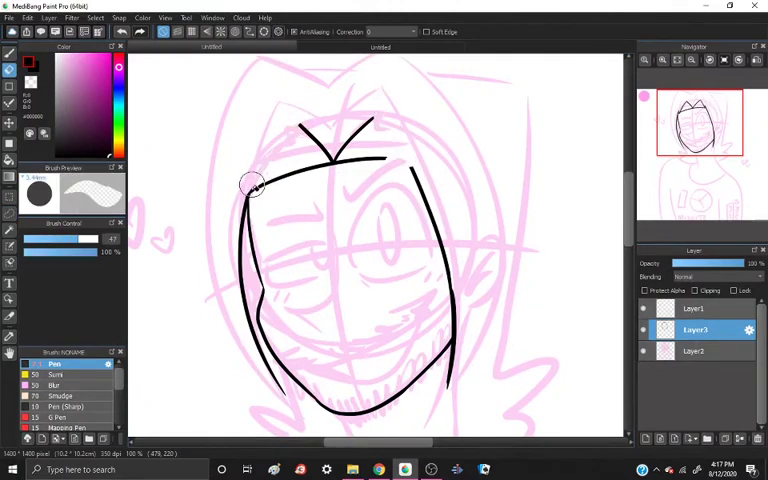
key("e")
key("e")
left_click_drag(262, 190, 252, 205)
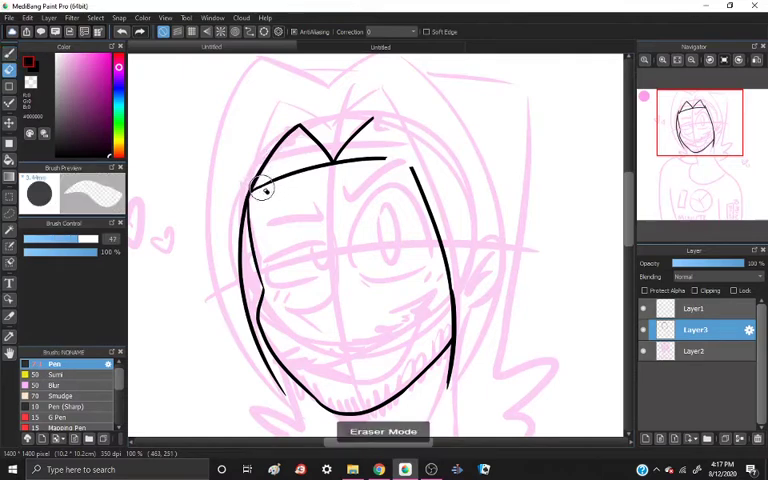
key("e")
Ink hair strands down both sides and zigzag detail in the left peak
left_click_drag(373, 120, 430, 205)
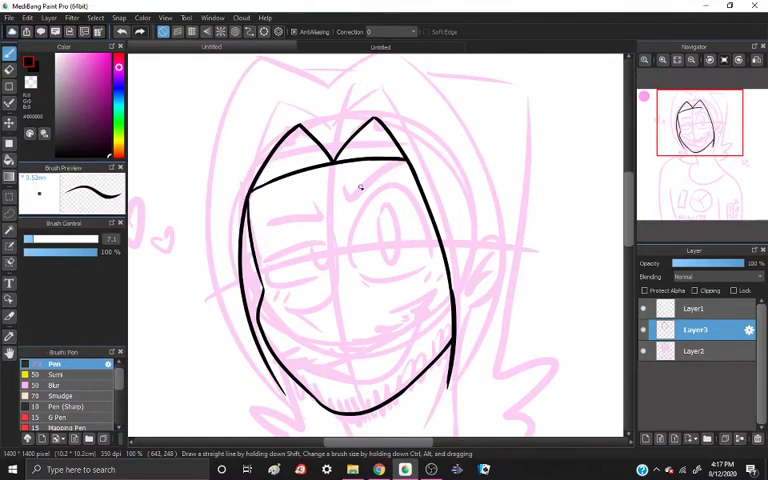
left_click_drag(310, 163, 292, 150)
mouse_move(335, 128)
left_mouse_down()
mouse_move(400, 75)
mouse_move(445, 375)
left_mouse_up()
key("e")
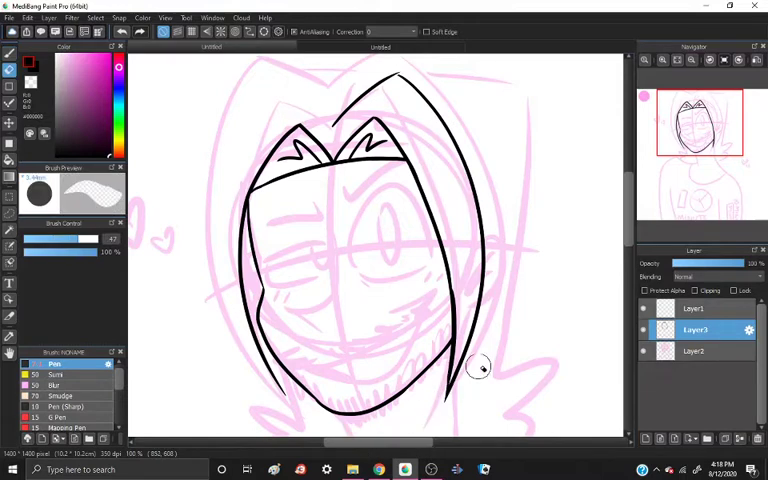
key("p")
mouse_move(335, 125)
left_mouse_down()
mouse_move(295, 88)
mouse_move(240, 240)
left_mouse_up()
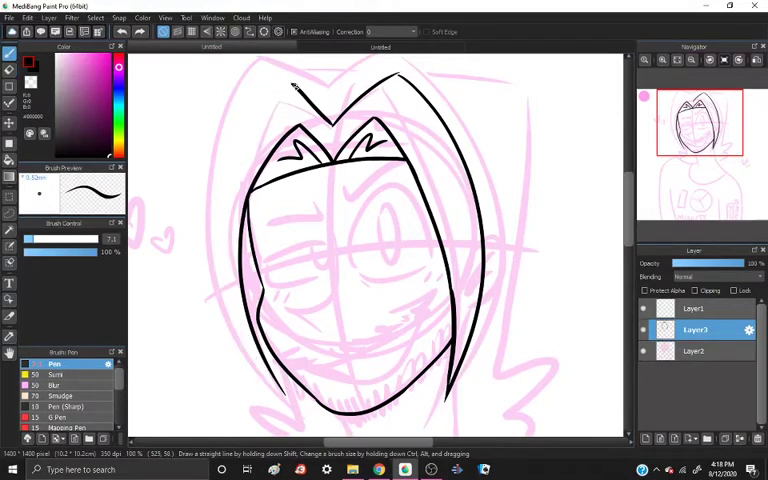
key("ctrl+z")
mouse_move(288, 82)
left_mouse_down()
mouse_move(285, 393)
mouse_move(295, 408)
left_mouse_up()
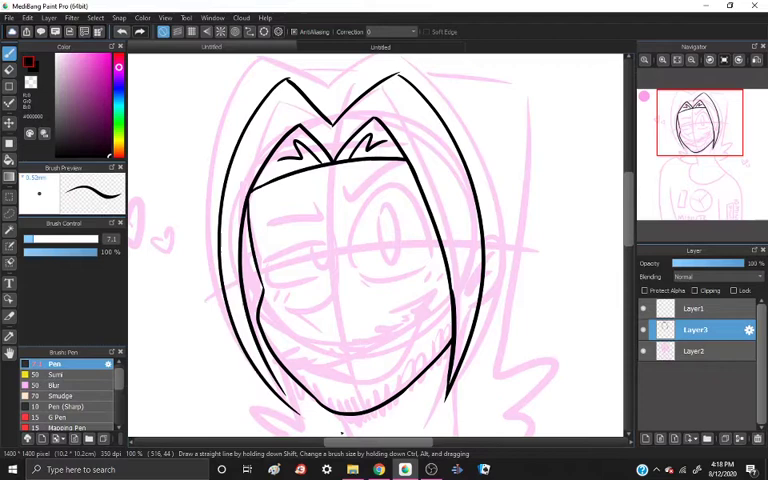
Erase the stray line between the top hair peaks
key("e")
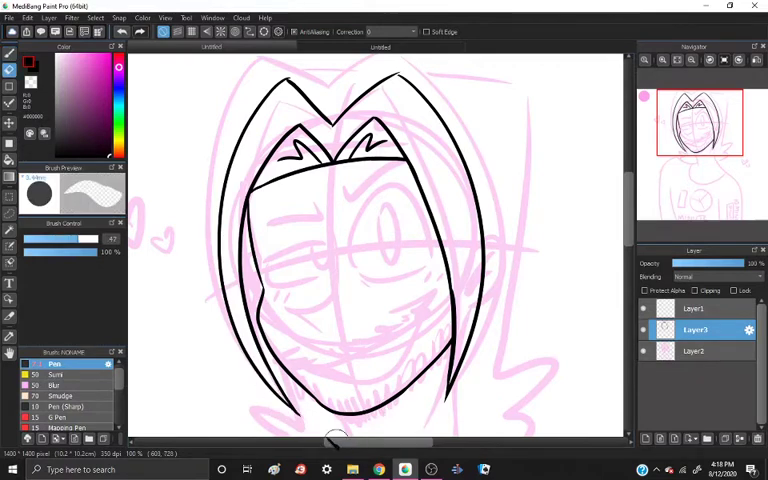
key("e")
key("e")
left_click_drag(400, 70, 292, 75)
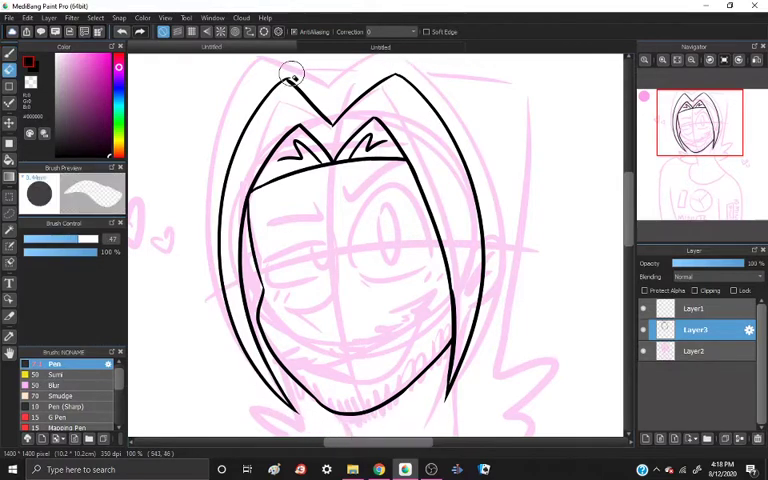
key("e")
left_click(643, 351)
scroll(400, 200, "up", 1)
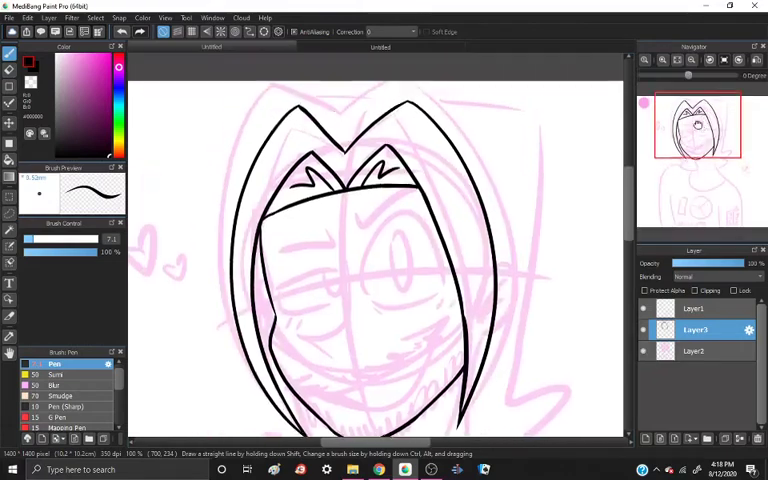
scroll(450, 250, "down", 3)
scroll(450, 250, "down", 3)
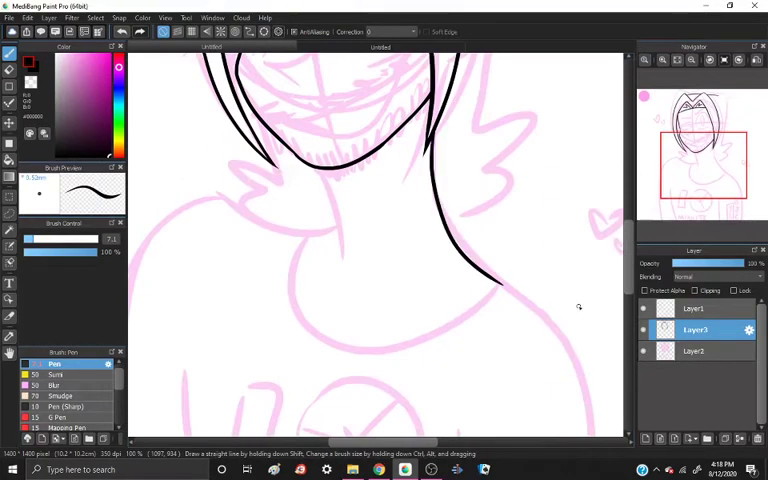
scroll(343, 253, "down", 3)
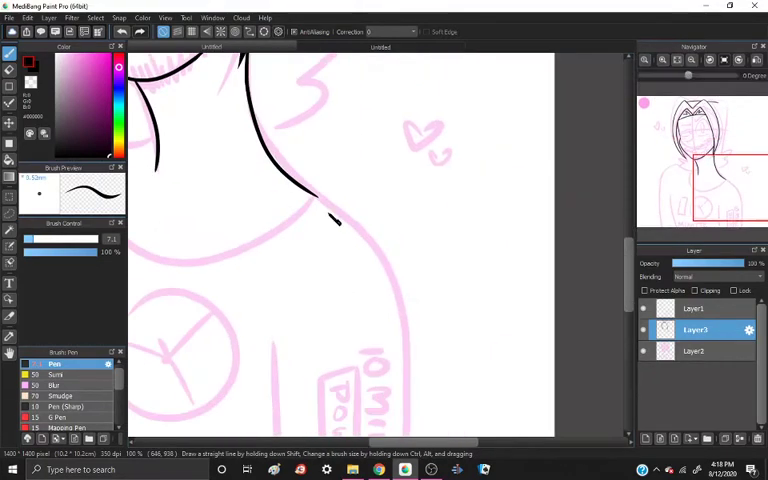
scroll(400, 200, "down", 3)
Ink the shoulder and torso outlines and the rectangle over the phone shape
mouse_move(400, 130)
left_mouse_down()
mouse_move(478, 395)
mouse_move(470, 200)
left_mouse_up()
key("ctrl+z")
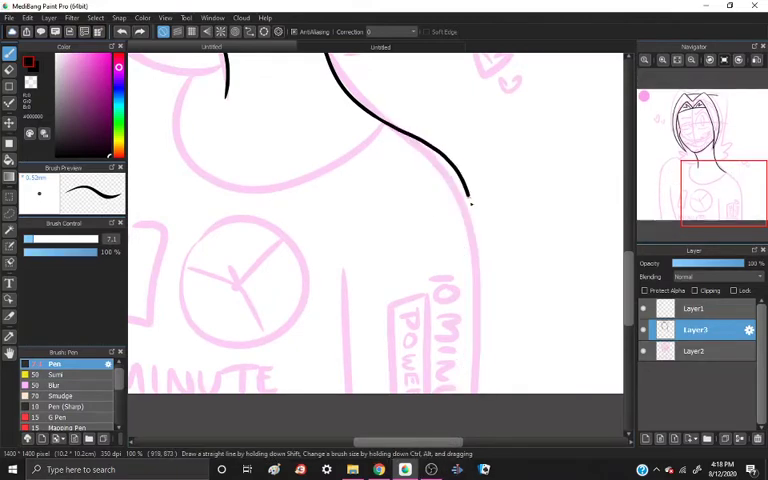
scroll(310, 150, "down", 3)
left_click_drag(310, 70, 314, 330)
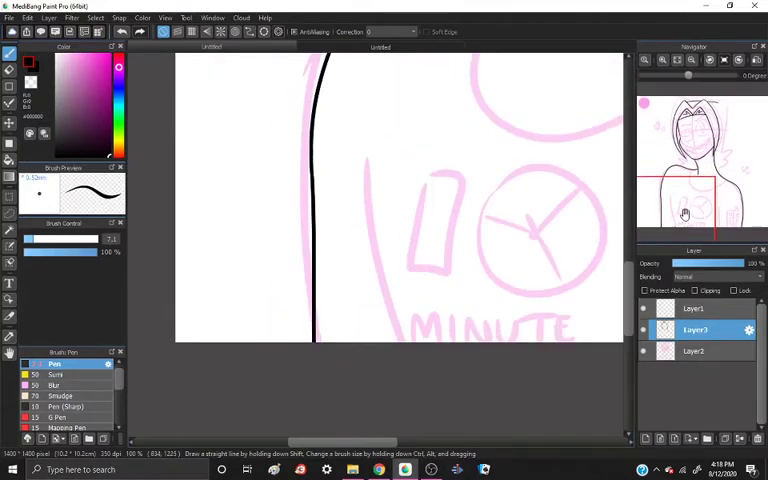
scroll(460, 220, "up", 3)
left_click_drag(460, 215, 465, 340)
left_click_drag(186, 158, 218, 340)
left_click_drag(247, 180, 247, 182)
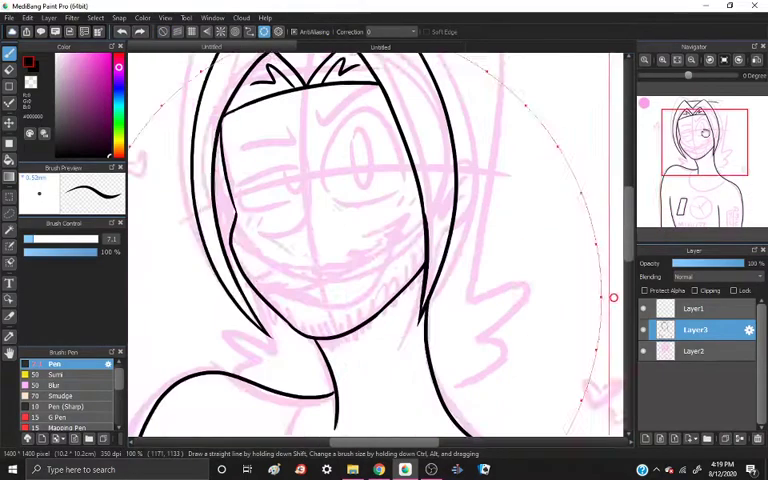
Ink the logo circle and a small centre circle using the ellipse ruler
left_click_drag(700, 200, 715, 160)
left_click_drag(330, 130, 375, 415)
left_click_drag(715, 160, 705, 185)
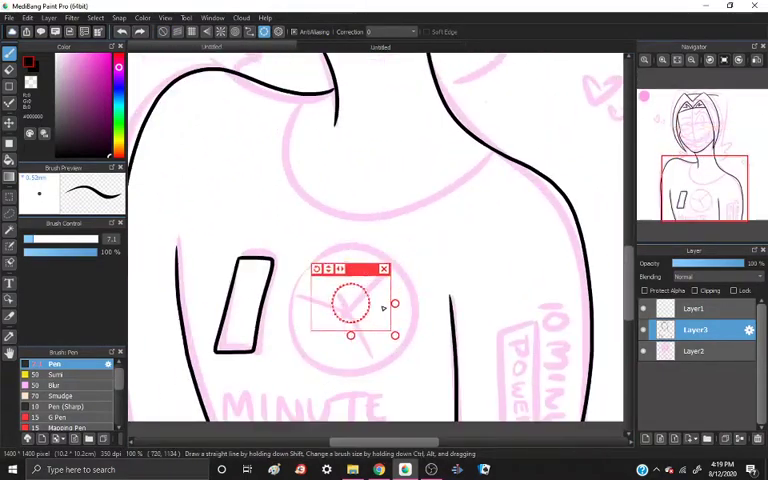
mouse_move(345, 270)
left_mouse_down()
mouse_move(375, 258)
mouse_move(355, 260)
left_mouse_up()
key("Escape")
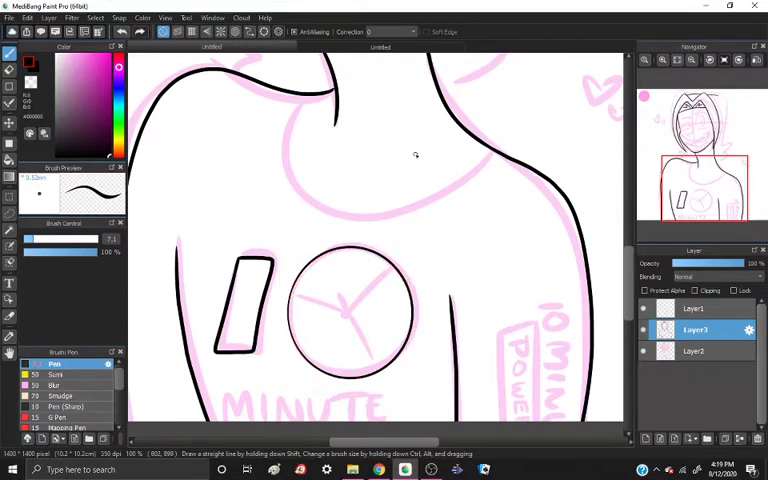
left_click(264, 31)
left_click_drag(425, 390, 390, 335)
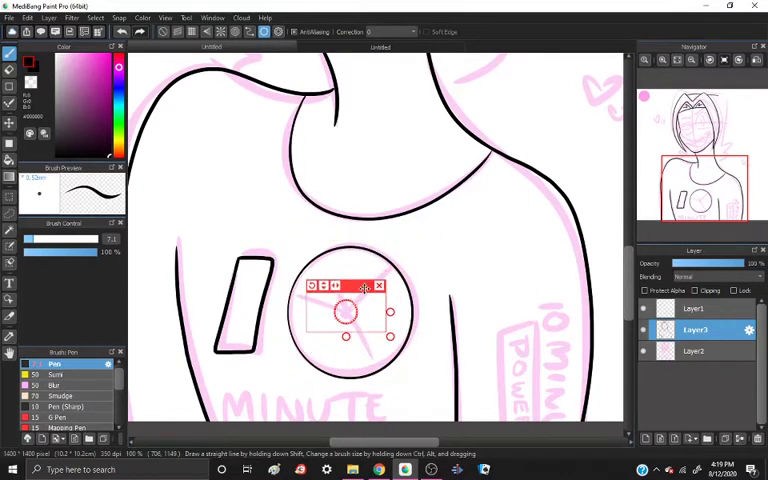
left_click_drag(346, 305, 350, 308)
Compare with the shirt reference photo and shrink the ellipse ruler for an inner ring
key("Escape")
left_click(407, 469)
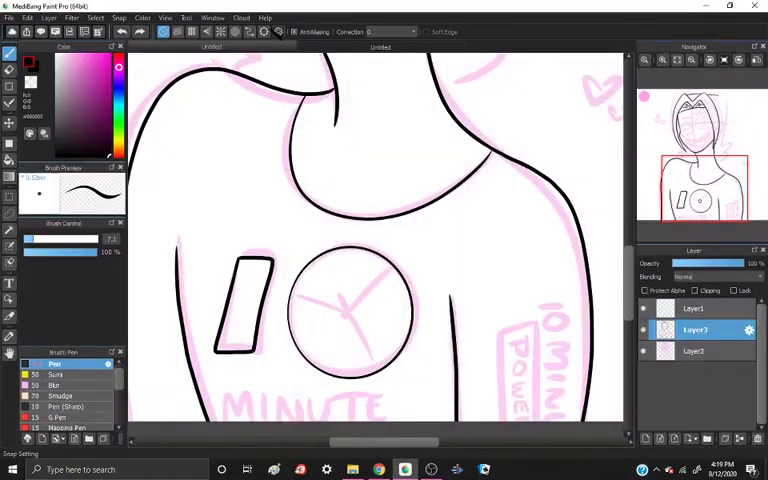
left_click(264, 31)
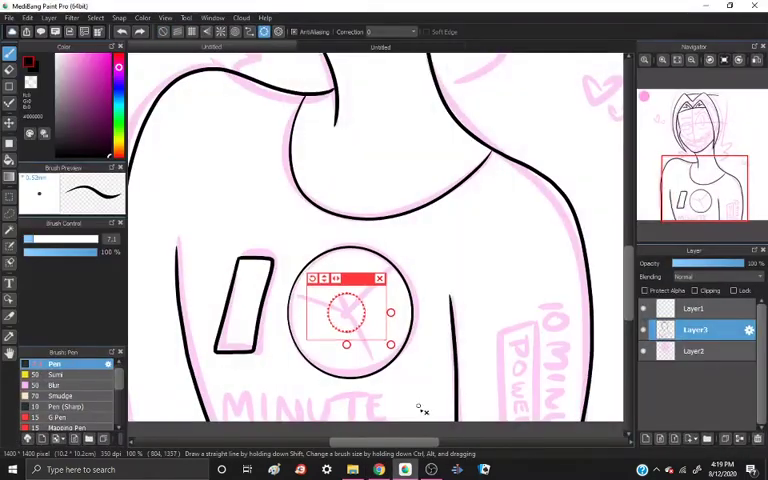
left_click_drag(420, 395, 395, 355)
left_click(379, 469)
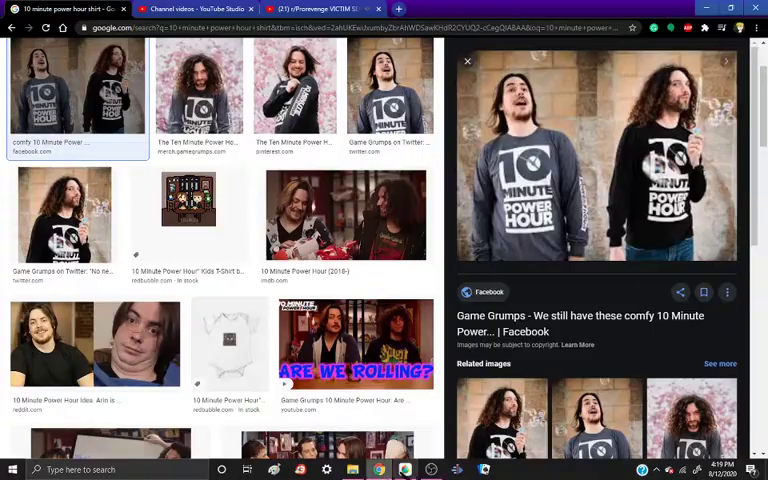
left_click(407, 469)
left_click_drag(356, 320, 360, 310)
left_click(407, 469)
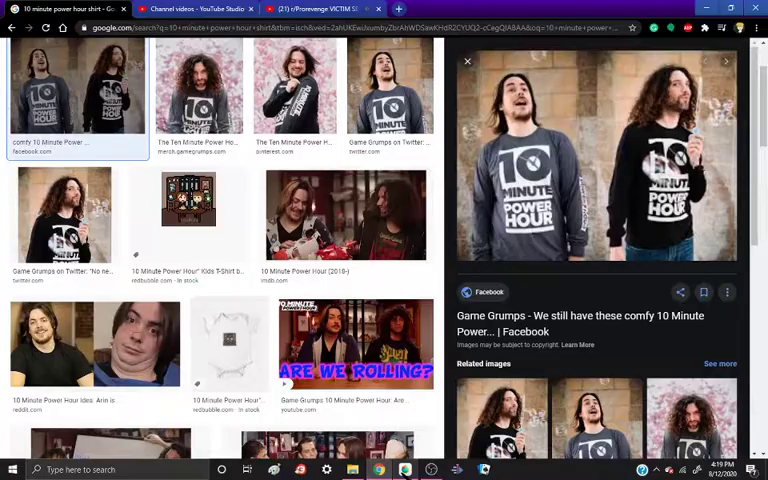
Ink two lines from the logo centre to the lower-right and upper-right rim
left_click(405, 420)
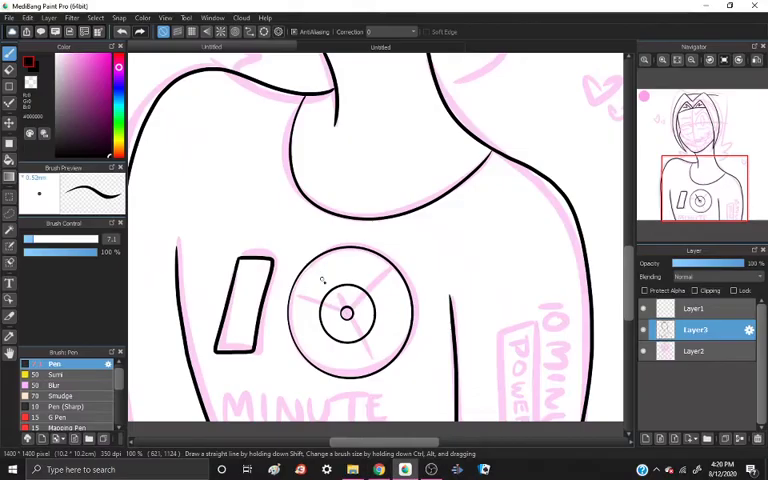
left_click_drag(345, 312, 383, 355)
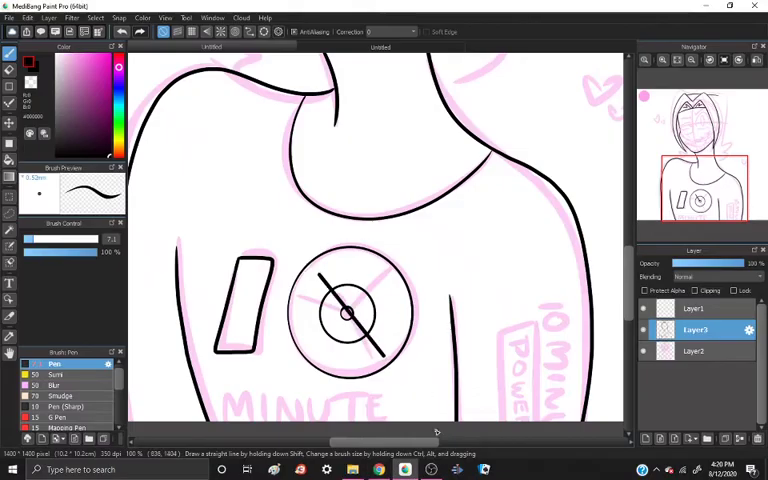
key("alt+Tab")
key("alt+Tab")
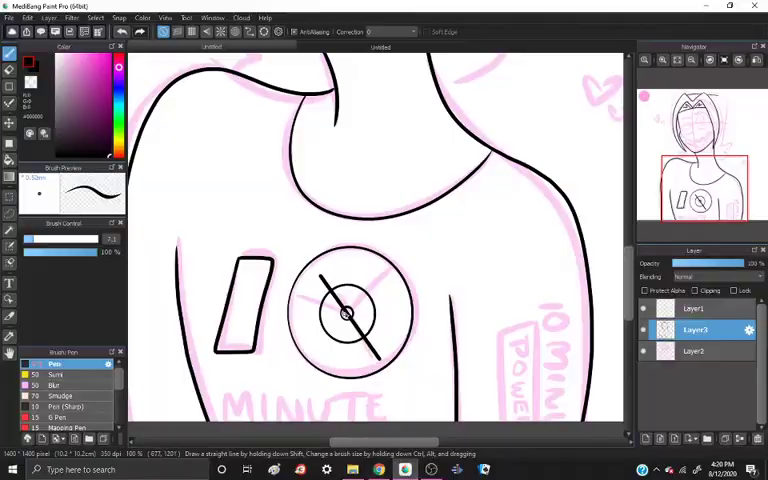
left_click_drag(345, 312, 372, 262)
key("alt+Tab")
key("alt+Tab")
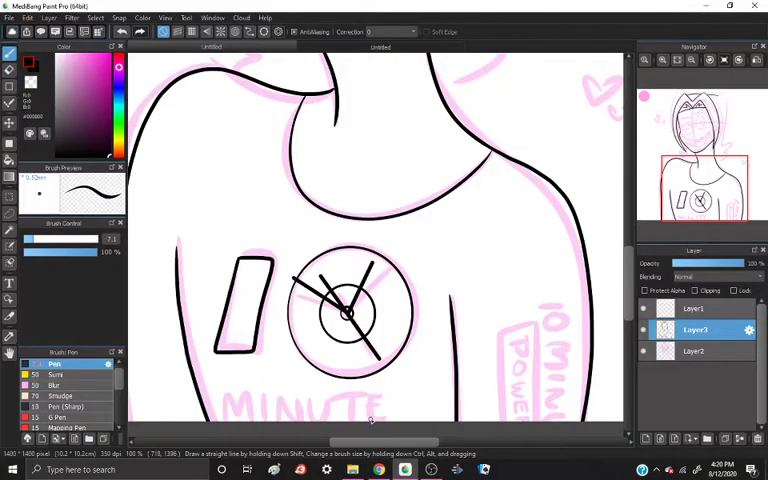
Ink the first letters of MINUTE over the pink guide
left_click_drag(246, 380, 258, 420)
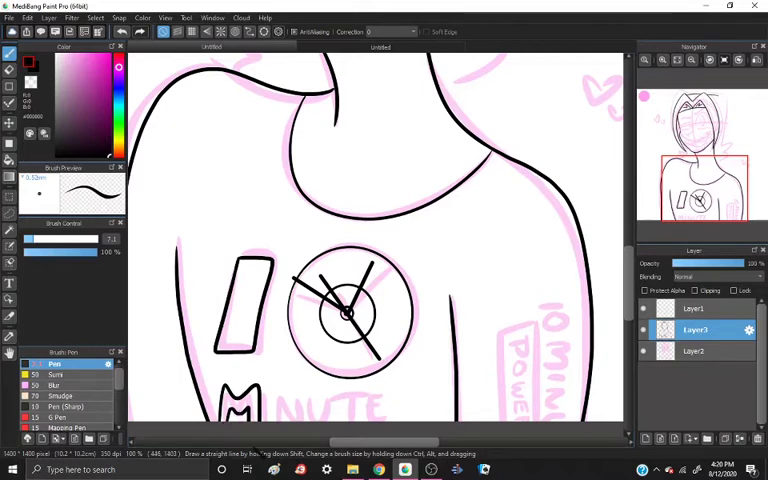
mouse_move(291, 393)
left_mouse_down()
mouse_move(293, 418)
mouse_move(322, 420)
left_mouse_up()
mouse_move(373, 393)
left_mouse_down()
mouse_move(374, 416)
mouse_move(418, 398)
left_mouse_up()
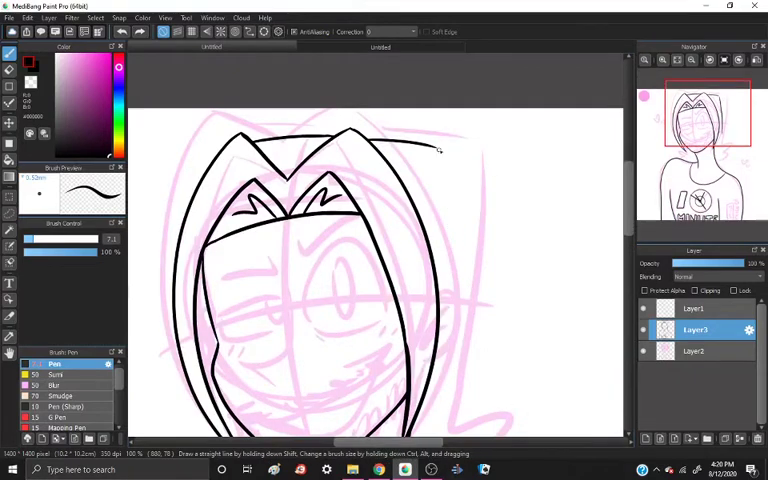
Ink a larger right hair spike, then the sleeve's POWER box on the rotated canvas
left_click_drag(480, 200, 405, 285)
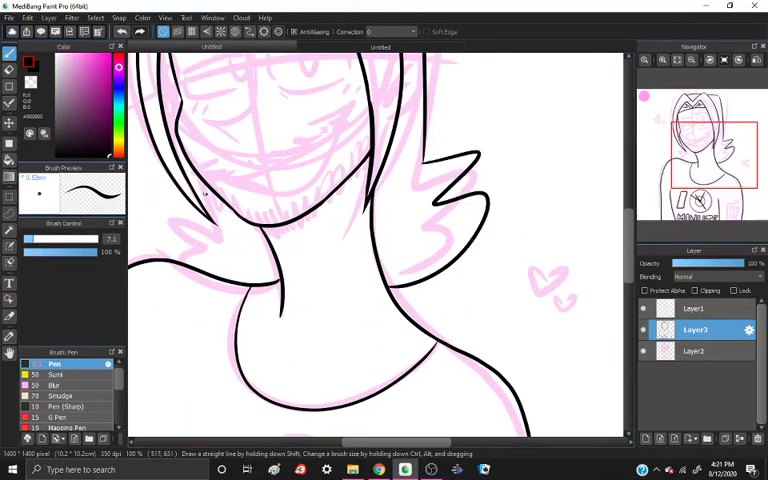
scroll(205, 195, "down", 3)
scroll(330, 256, "up", 3)
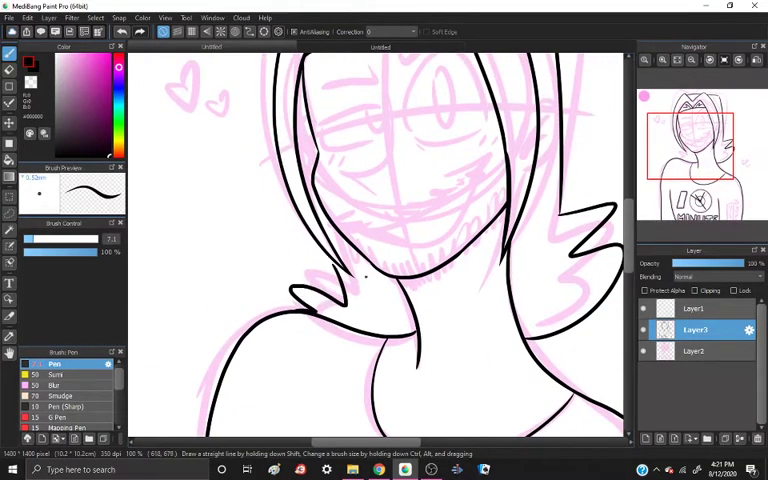
scroll(380, 240, "down", 5)
scroll(380, 240, "down", 5)
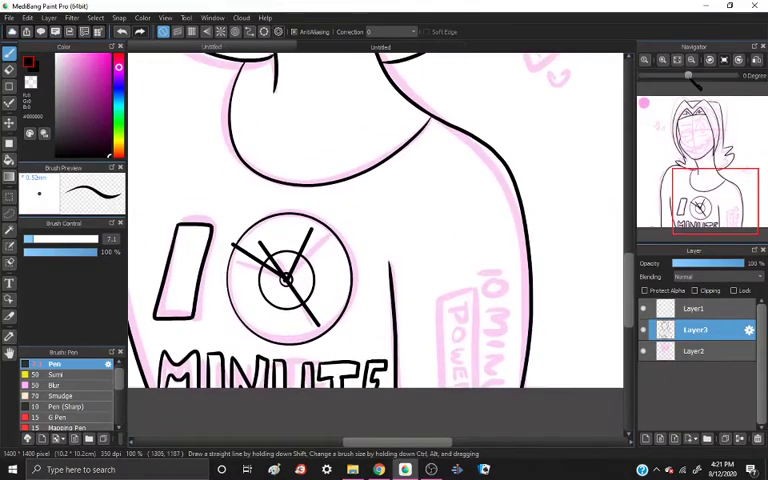
left_click_drag(300, 150, 353, 188)
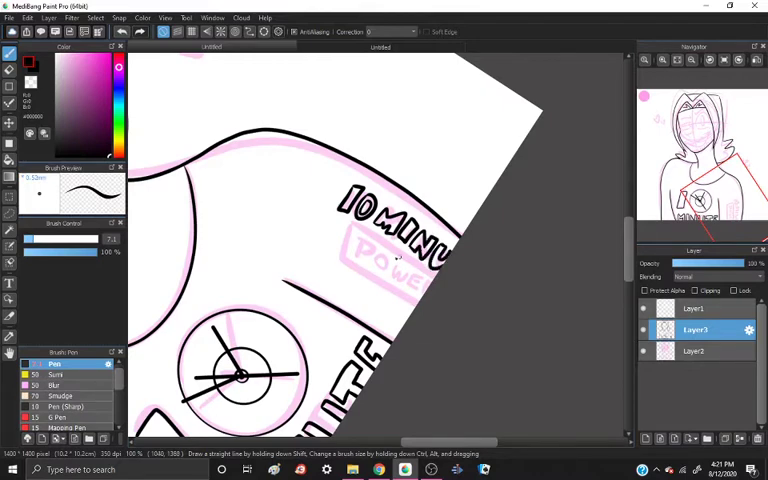
left_click_drag(346, 256, 340, 230)
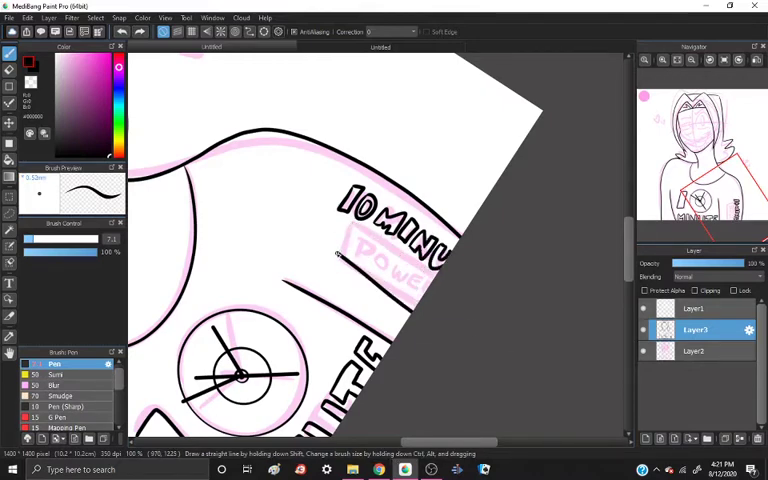
left_click(378, 470)
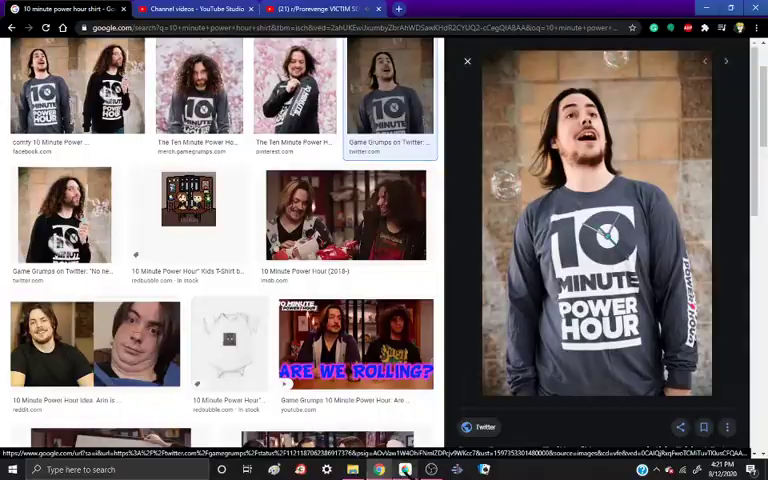
left_click(404, 470)
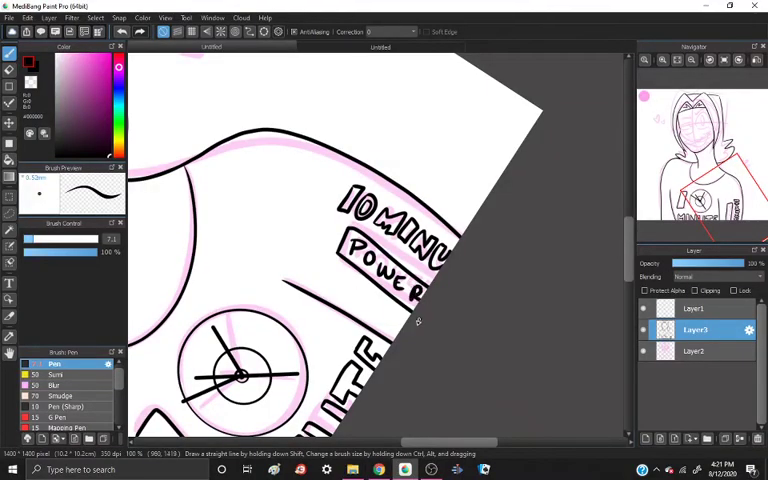
Reset the canvas view and ink the eye outline and heart pupils
key("ctrl+0")
scroll(695, 155, "up", 4)
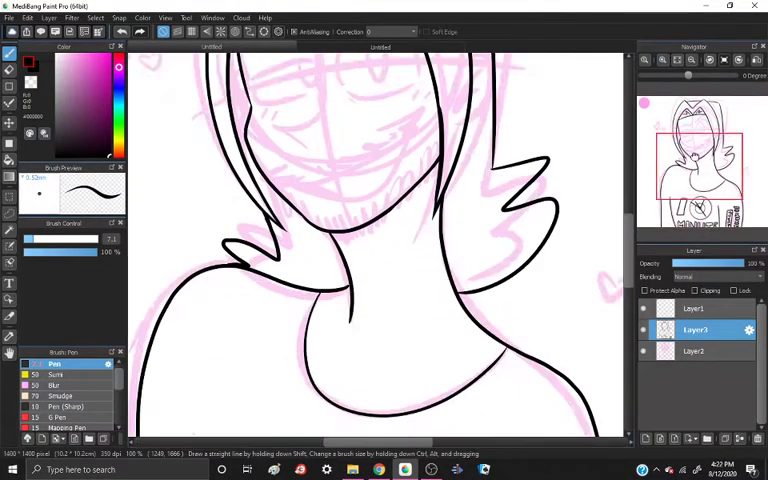
left_click_drag(695, 155, 680, 148)
left_click(745, 150)
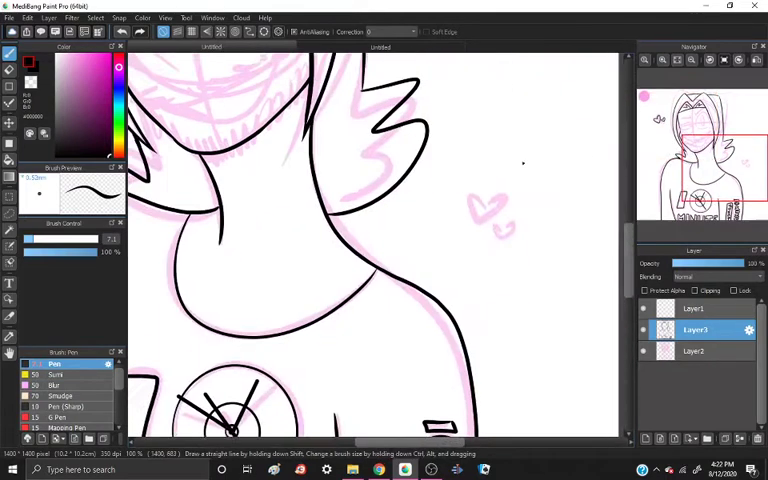
left_click(690, 125)
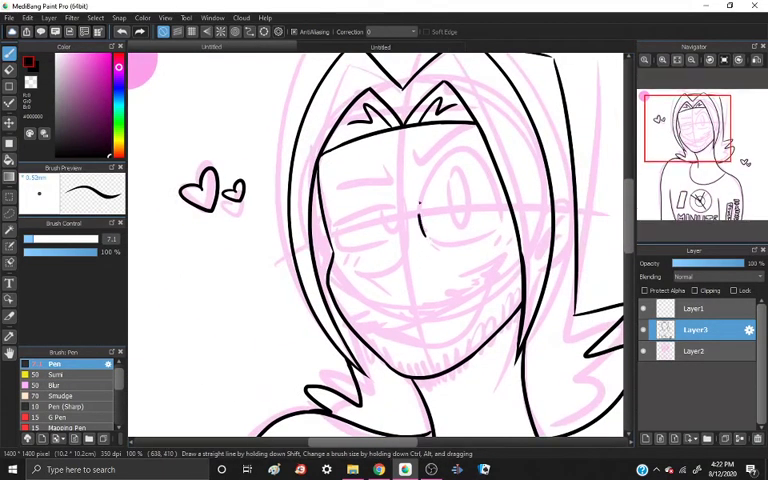
left_click_drag(420, 150, 405, 170)
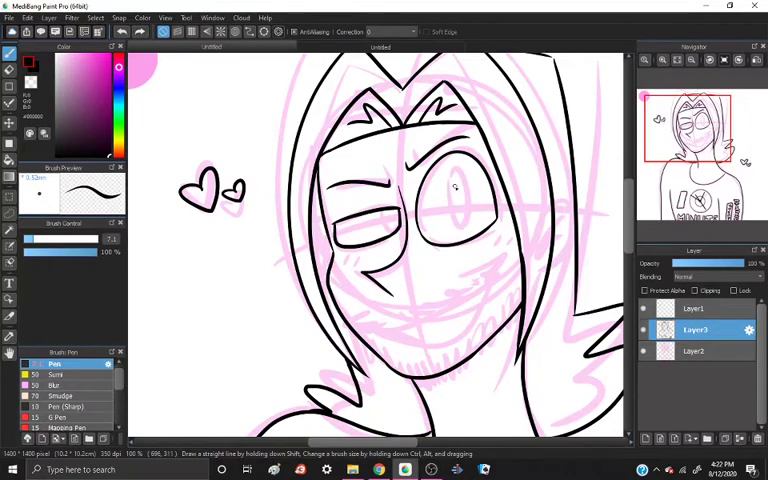
left_click_drag(383, 215, 390, 230)
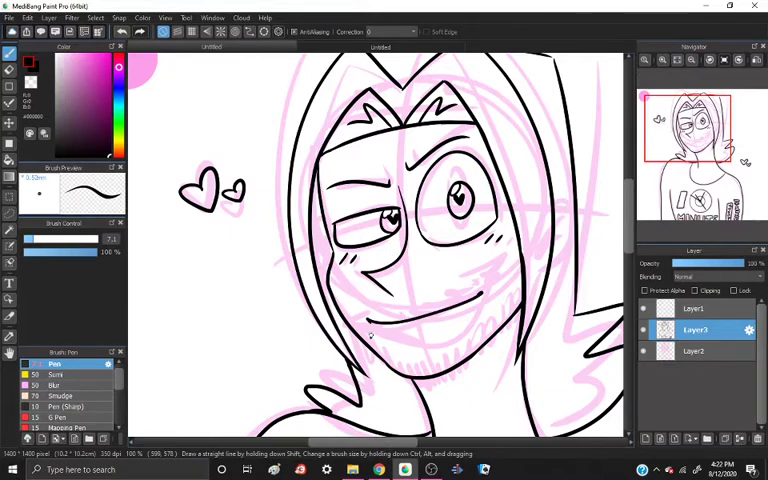
Replace the first smile with a wider grin and mark its corner
key("ctrl+z")
key("ctrl+z")
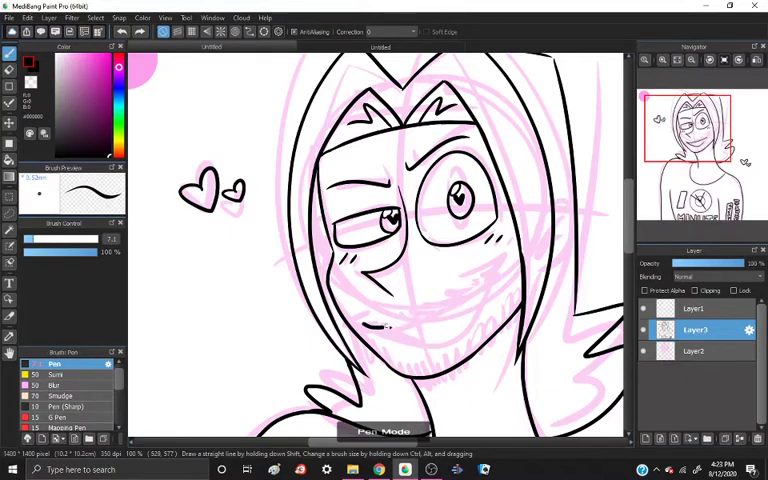
left_click_drag(365, 320, 448, 333)
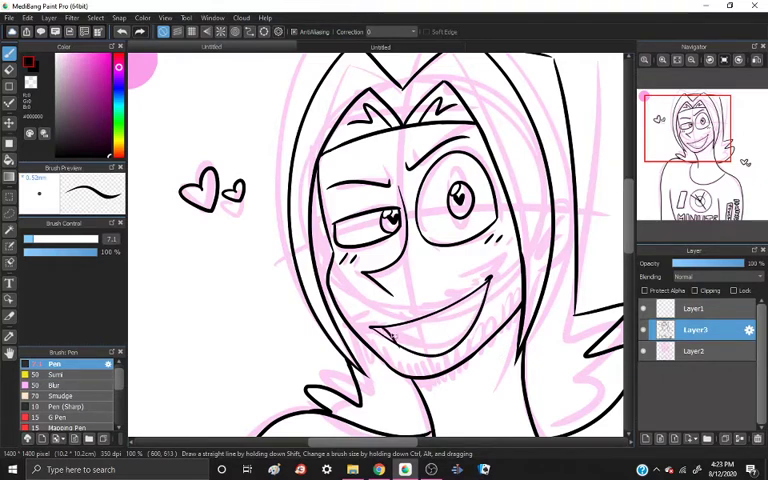
key("e")
key("e")
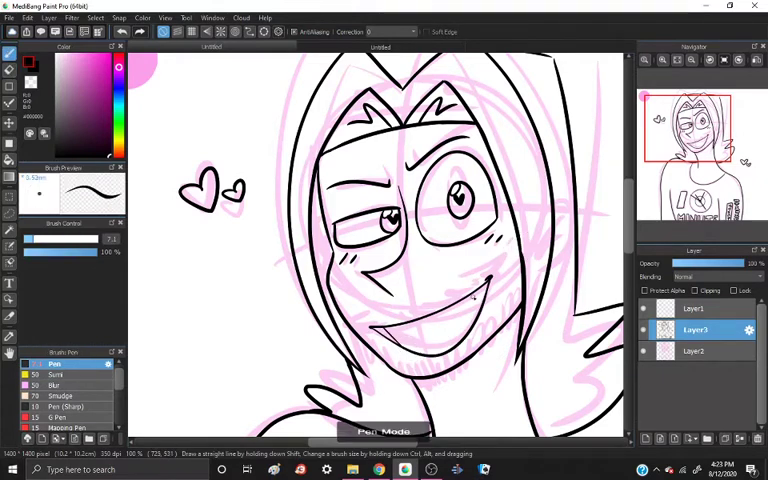
left_click_drag(465, 295, 475, 308)
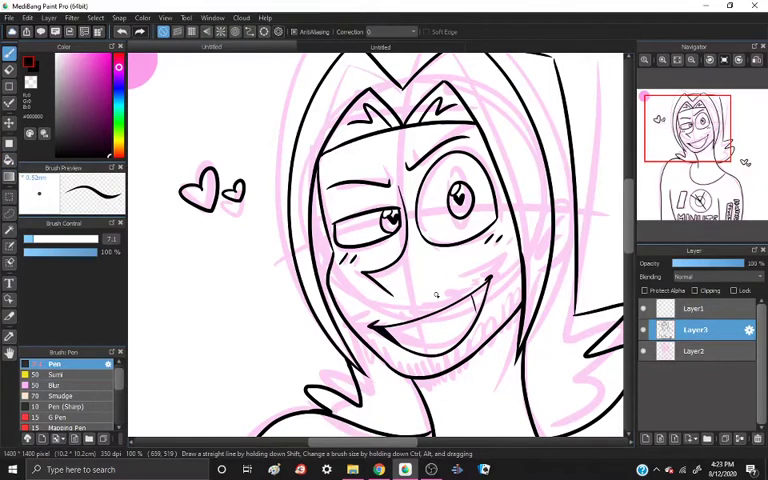
mouse_move(463, 243)
left_mouse_down()
mouse_move(405, 290)
mouse_move(400, 120)
left_mouse_up()
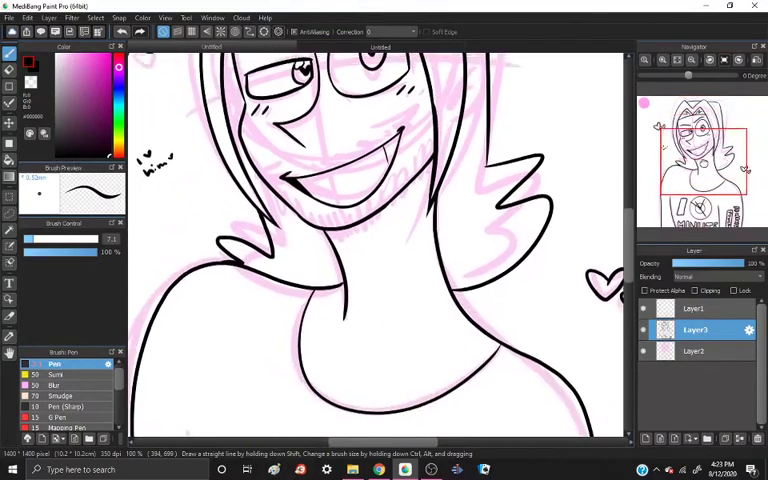
left_click_drag(400, 250, 400, 150)
left_click_drag(400, 120, 400, 330)
Add a new layer above Layer3 and show, then close, the Reference panel
key("ctrl+shift+n")
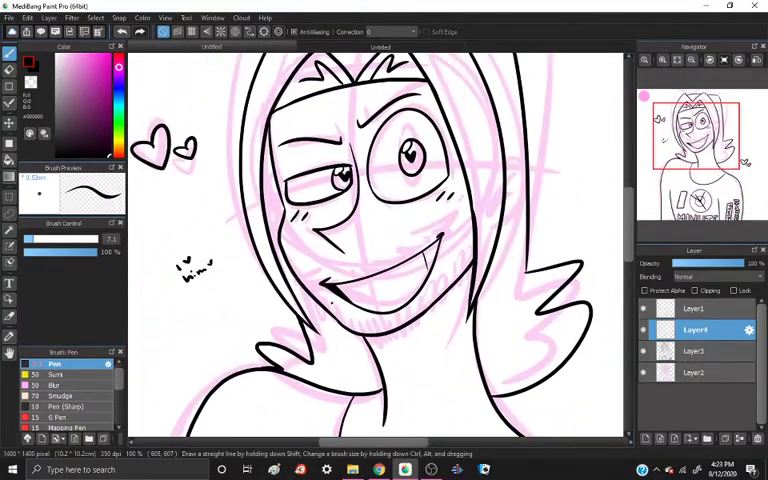
left_click(212, 17)
left_click(235, 162)
scroll(95, 240, "up", 3)
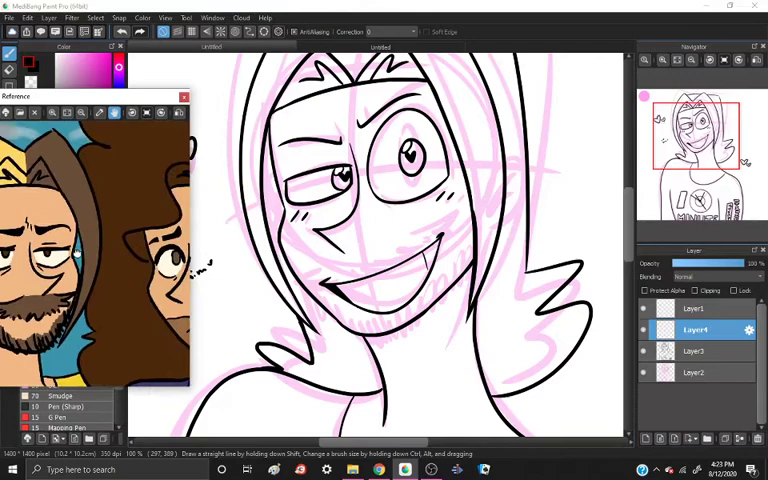
left_click(183, 96)
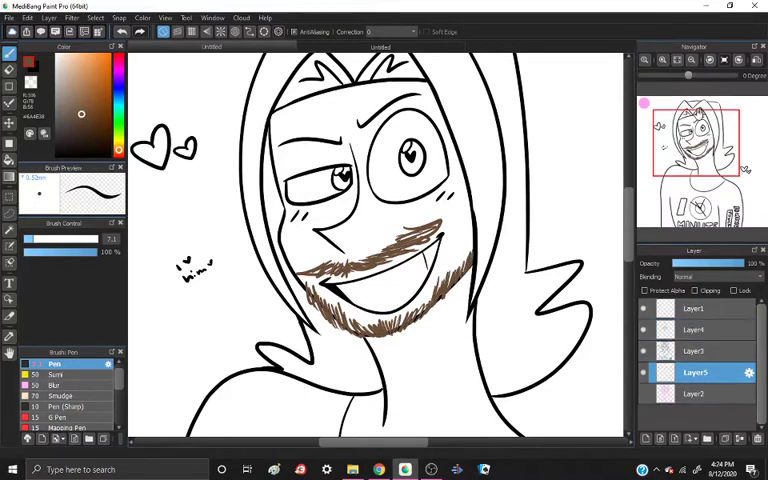
key("alt+Tab")
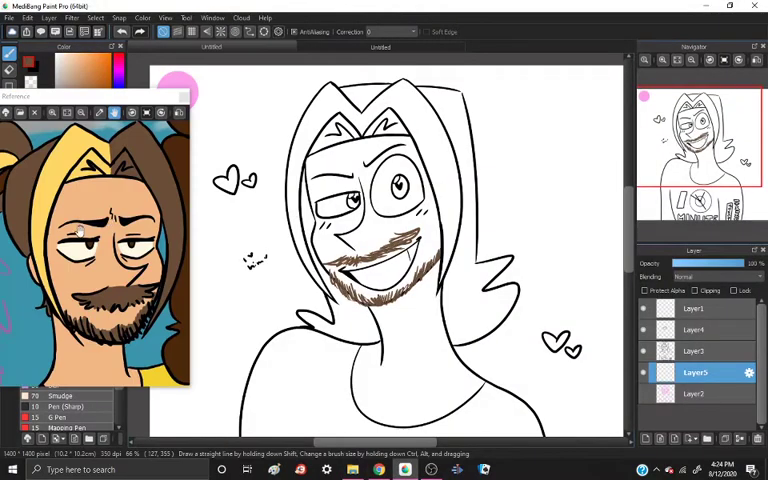
Fill the top and left hair brown with the Bucket tool
left_click(183, 97)
key("g")
left_click(440, 140)
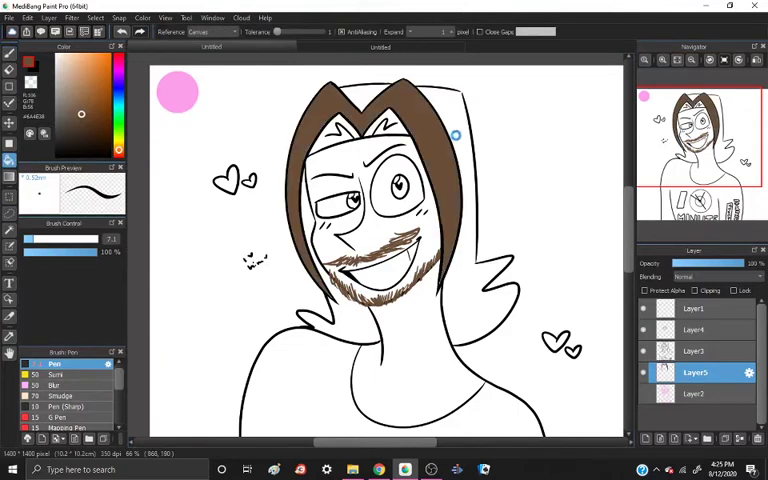
key("alt+Tab")
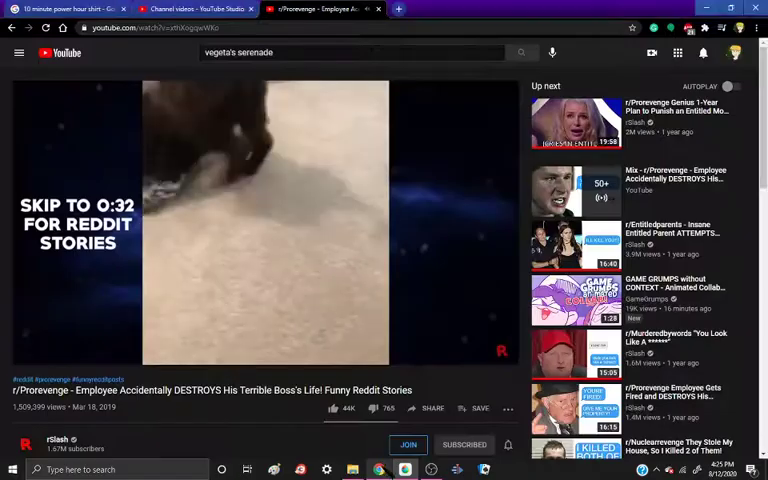
left_click(405, 469)
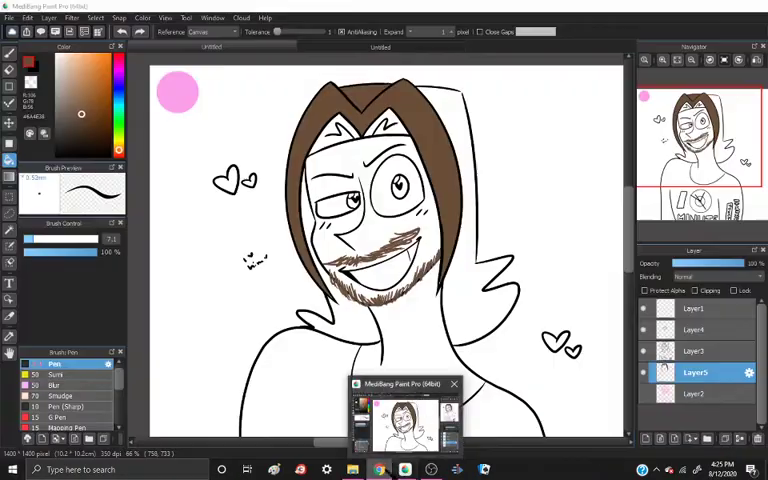
Bucket-fill the right side of the hair brown
left_click(379, 469)
left_click(405, 469)
key("b")
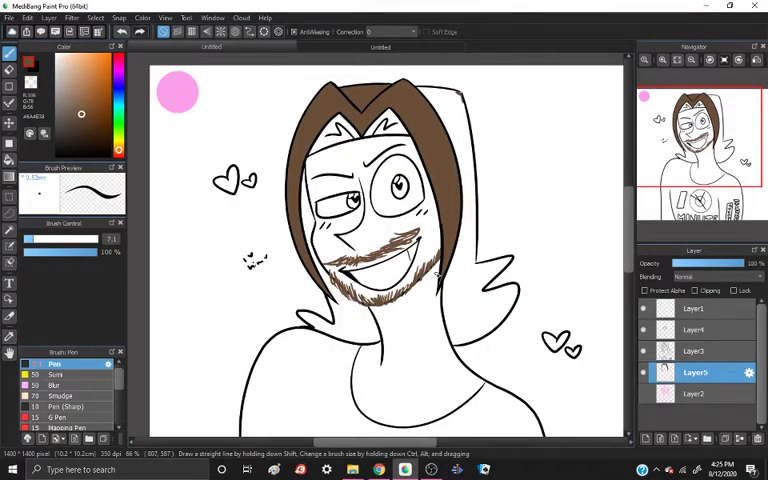
key("g")
left_click(455, 92)
key("b")
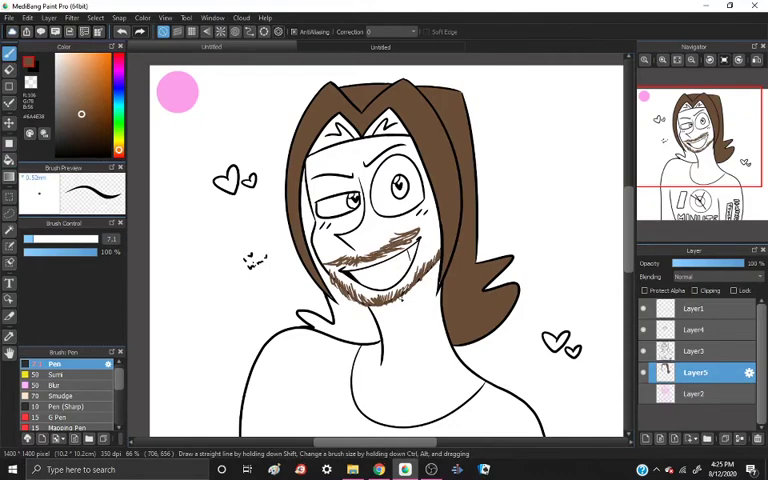
key("g")
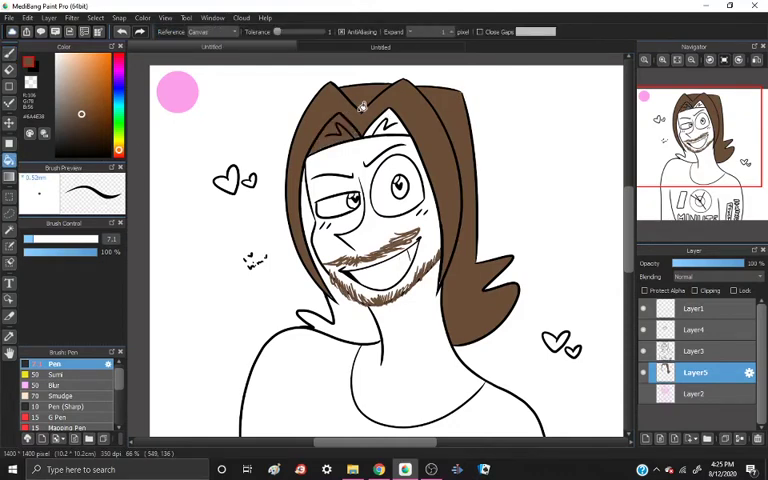
key("b")
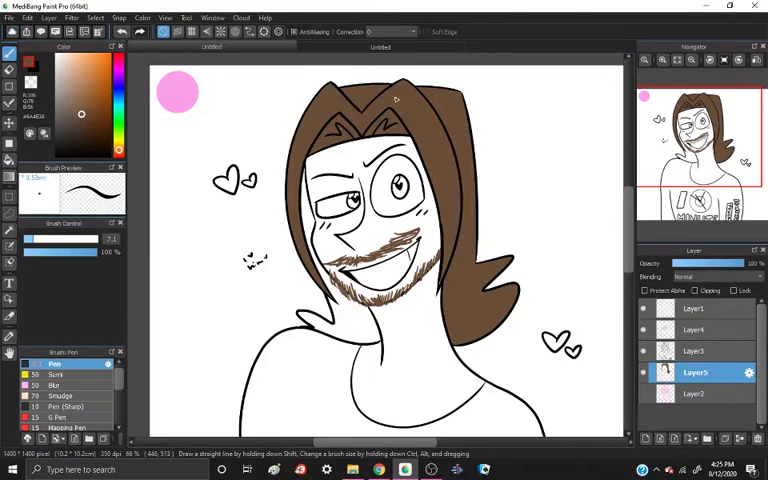
scroll(395, 100, "up", 5)
Add a new clipping layer, Layer6, and show the Reference panel
key("ctrl+shift+n")
left_click(165, 17)
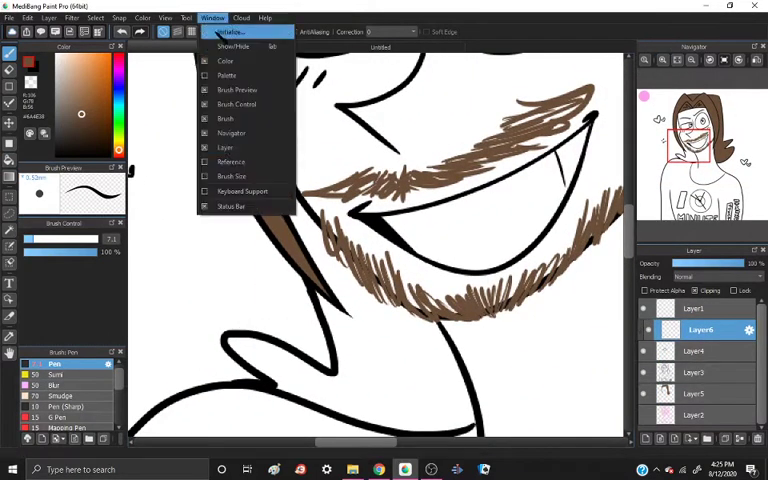
left_click(140, 28)
Paint dark brown over the large eye and the smaller eye on Layer5
left_click(183, 97)
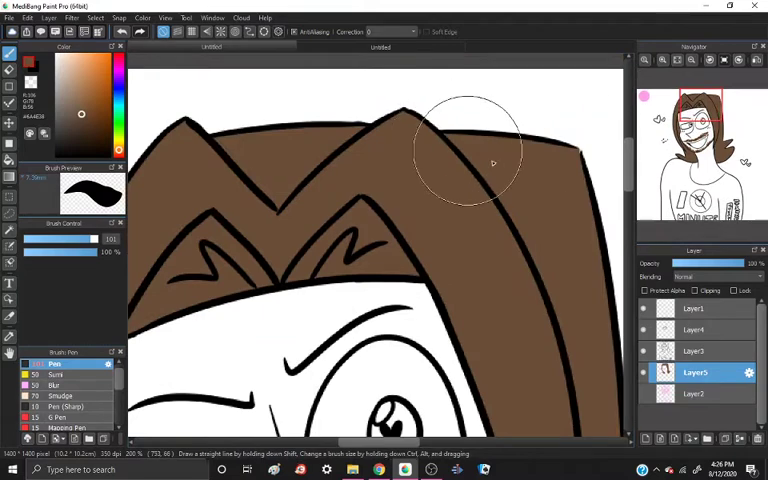
left_click(230, 161)
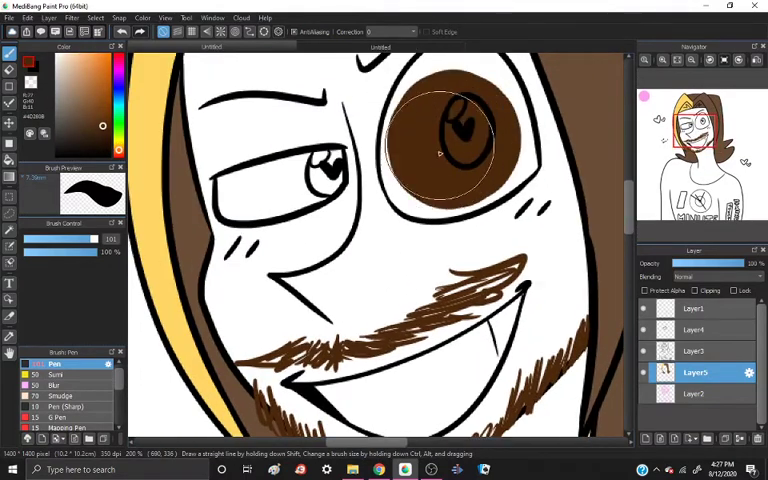
left_click_drag(438, 152, 517, 175)
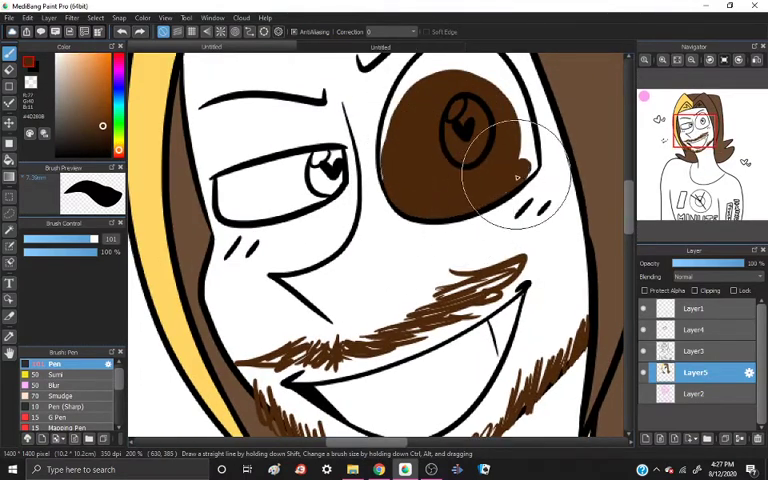
left_click_drag(380, 150, 393, 178)
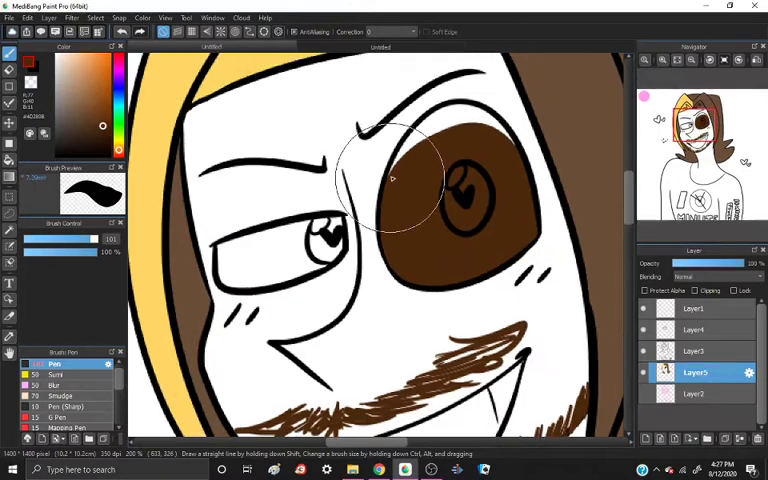
mouse_move(225, 265)
left_mouse_down()
mouse_move(290, 278)
mouse_move(240, 265)
left_mouse_up()
Undo the brown eye paint and fill the eye whites and teeth cream
key("ctrl+r")
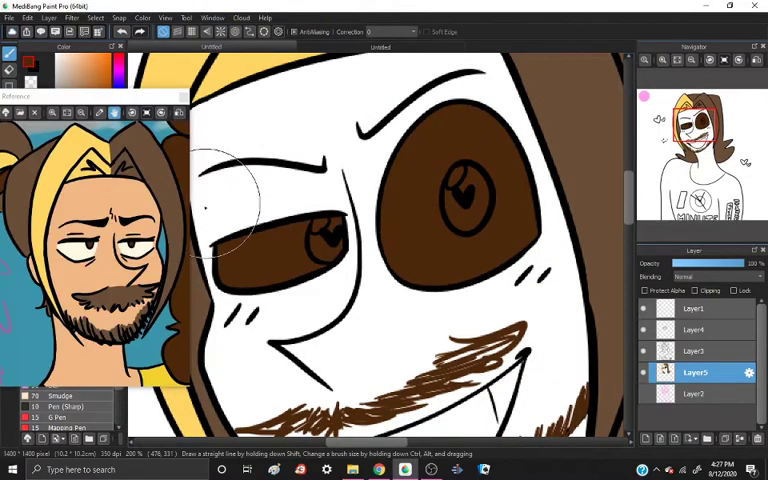
key("ctrl+z")
key("ctrl+z")
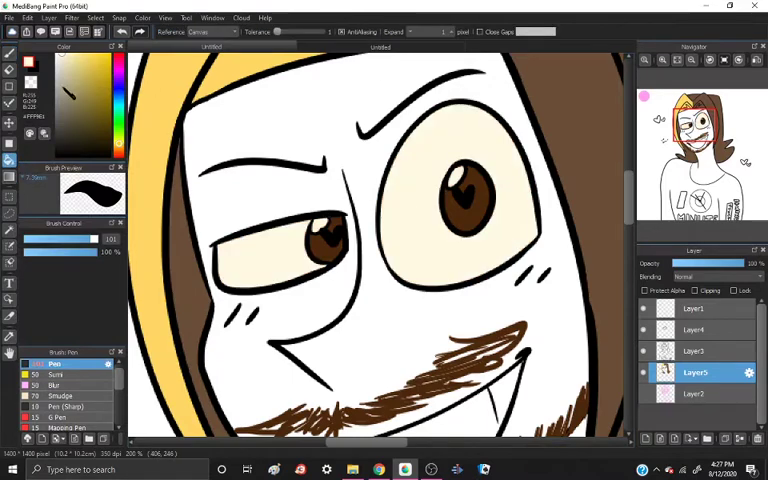
key("b")
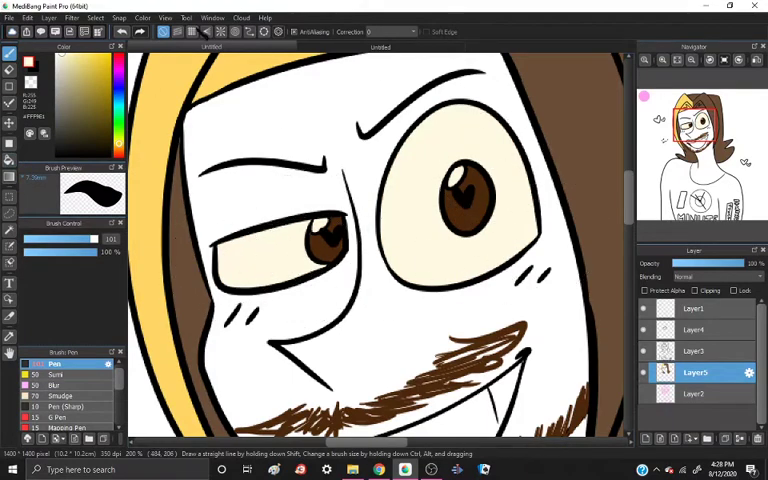
left_click(213, 17)
key("Escape")
scroll(300, 250, "down", 4)
key("g")
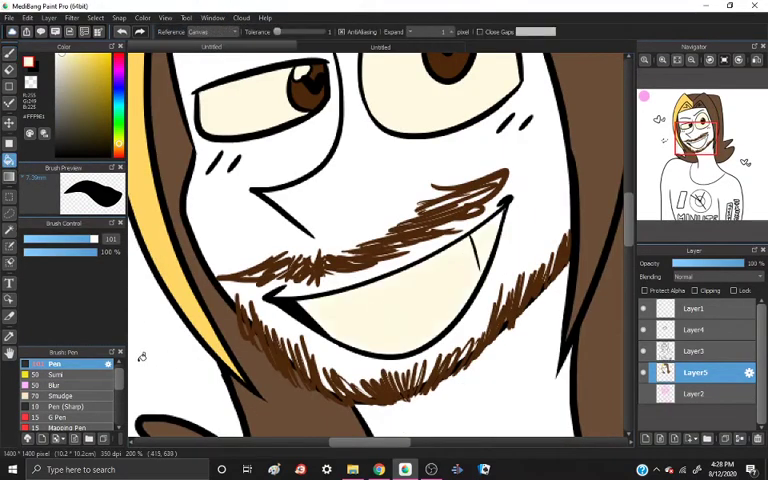
key("b")
Pick a tan skin tone from the reference and fill the face, chin and neck
left_click(213, 17)
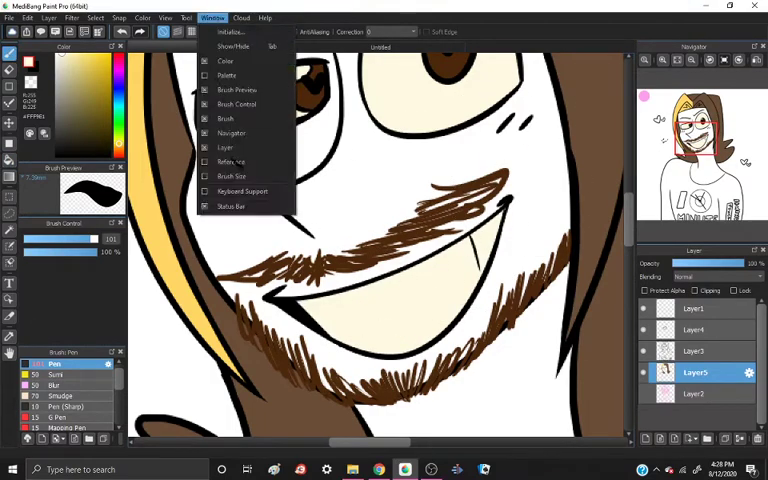
left_click(230, 161)
key("g")
left_click_drag(300, 250, 340, 220)
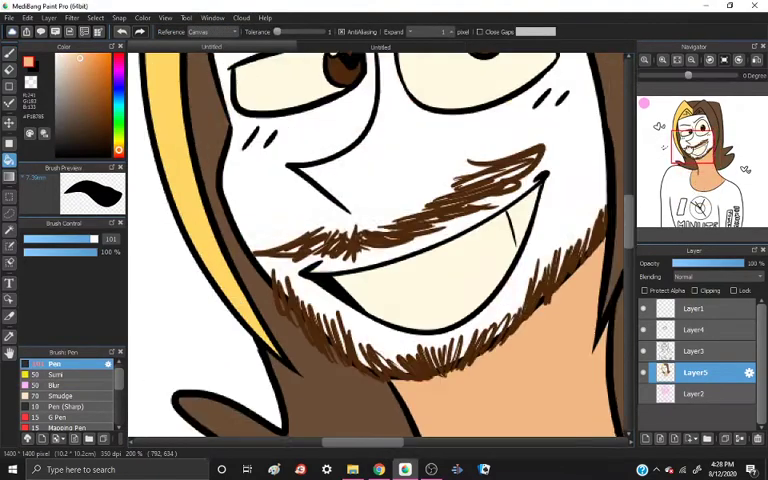
key("ctrl+z")
left_click_drag(400, 350, 350, 180)
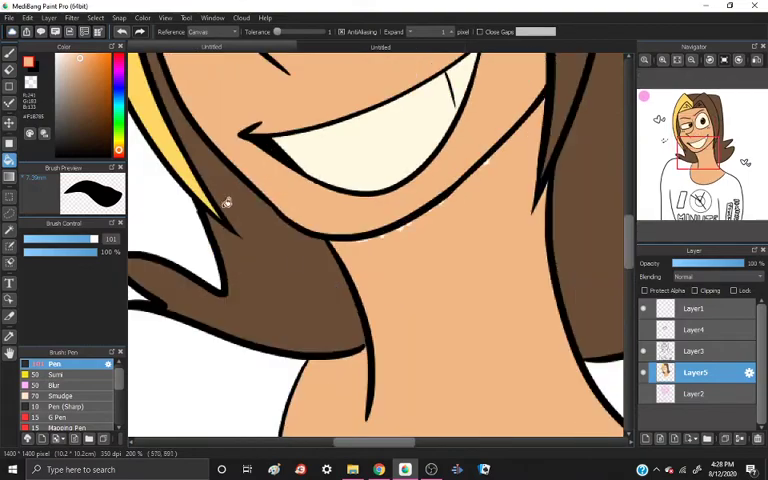
key("b")
left_click_drag(350, 150, 400, 380)
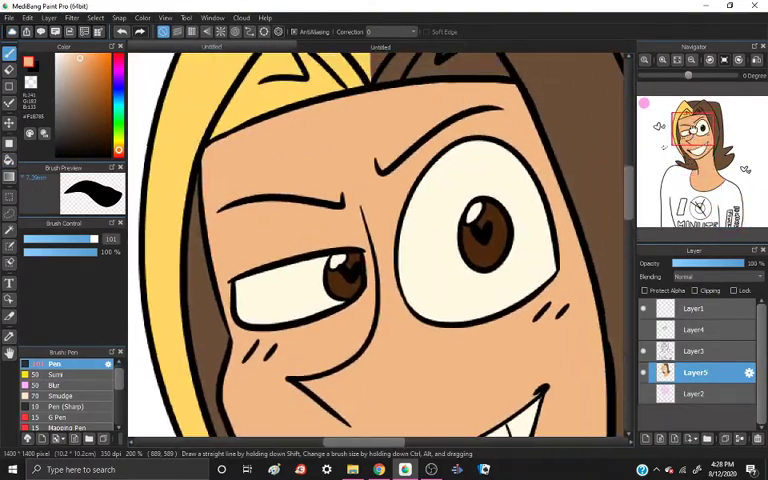
scroll(380, 240, "down", 4)
Scribble a pink handwritten note beside the shirt on Layer5, then undo it
left_click(695, 351)
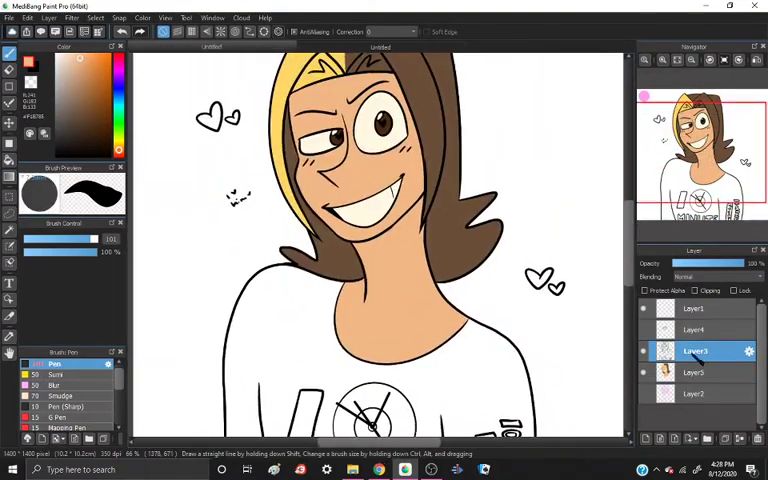
left_click(695, 372)
left_click_drag(300, 150, 450, 300)
scroll(416, 200, "up", 3)
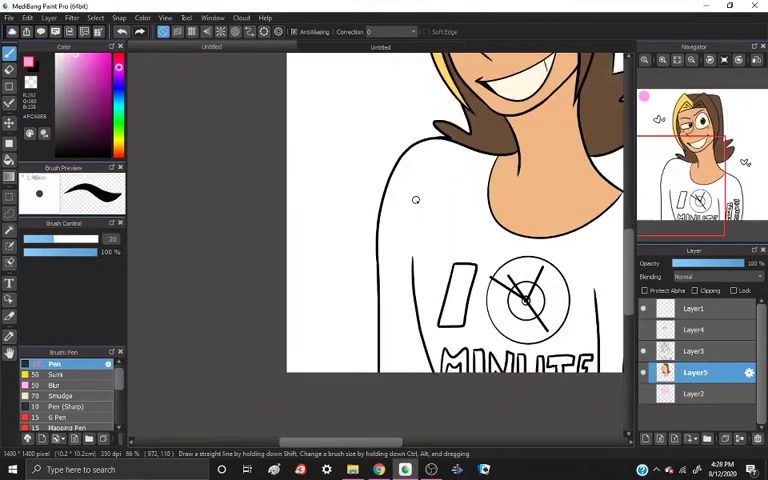
left_click_drag(305, 255, 340, 275)
left_click_drag(305, 300, 345, 310)
left_click_drag(315, 335, 340, 328)
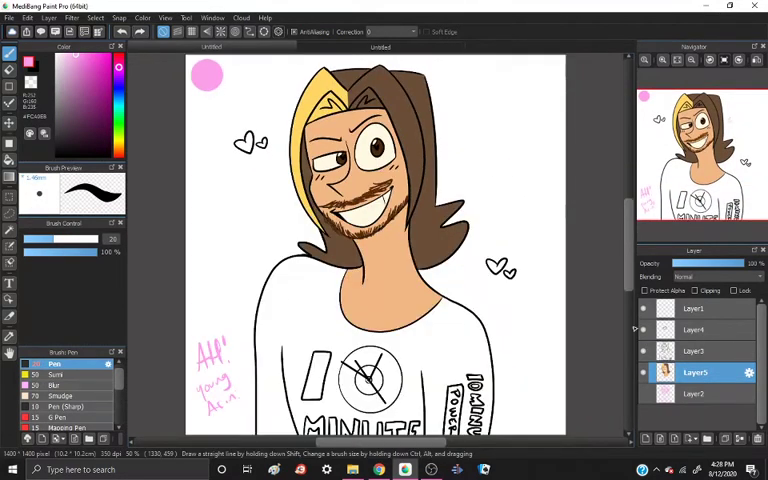
key("ctrl+z")
key("ctrl+z")
key("ctrl+z")
key("ctrl+z")
Fill the left heart pink, and the shirt and letter I dark grey
key("g")
left_click(246, 144)
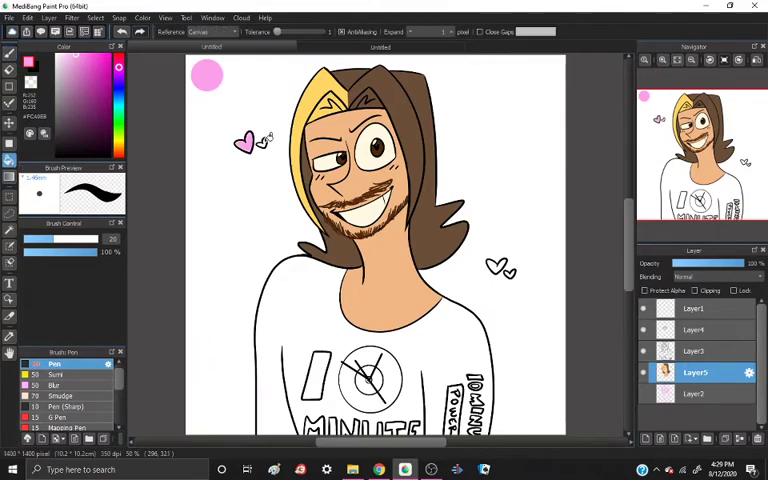
left_click(430, 323)
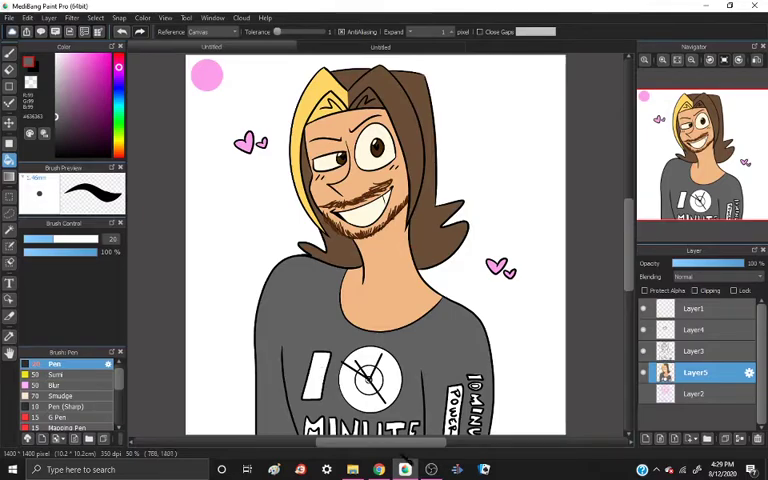
left_click(318, 378)
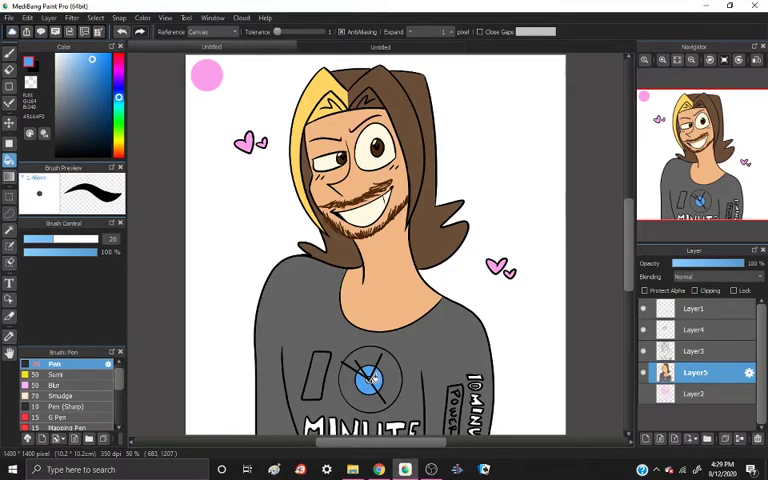
left_click(8, 55)
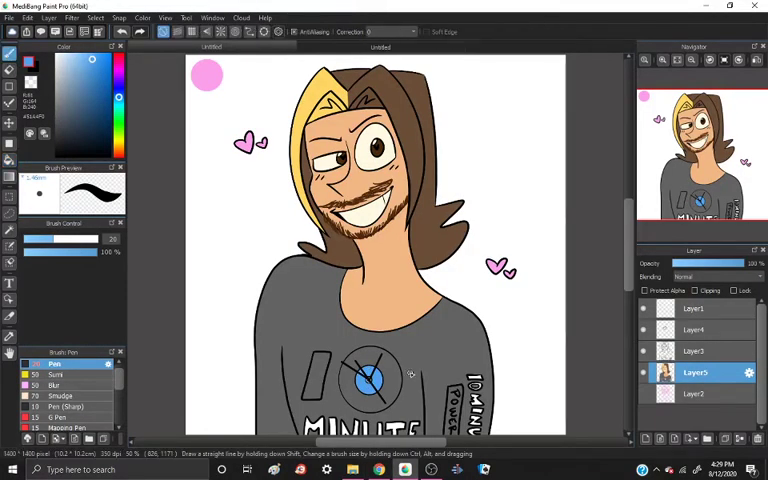
Add a background layer and fill it with dark purple picked from the reference
key("ctrl+Down")
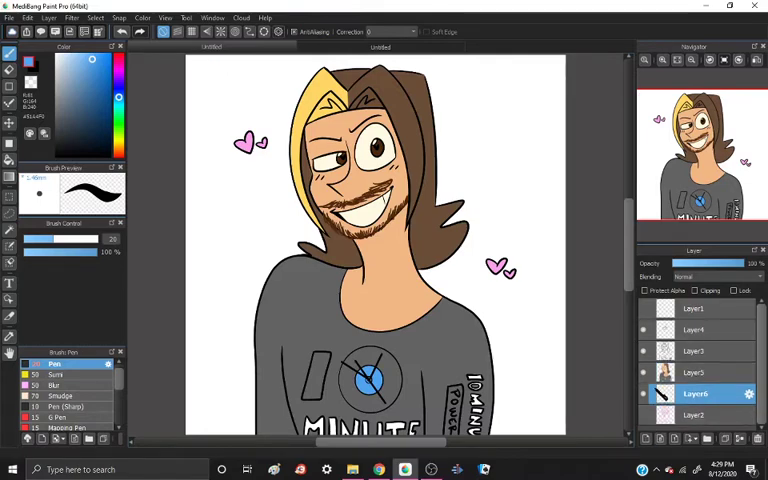
left_click(212, 17)
left_click(230, 147)
left_click_drag(60, 250, 95, 342)
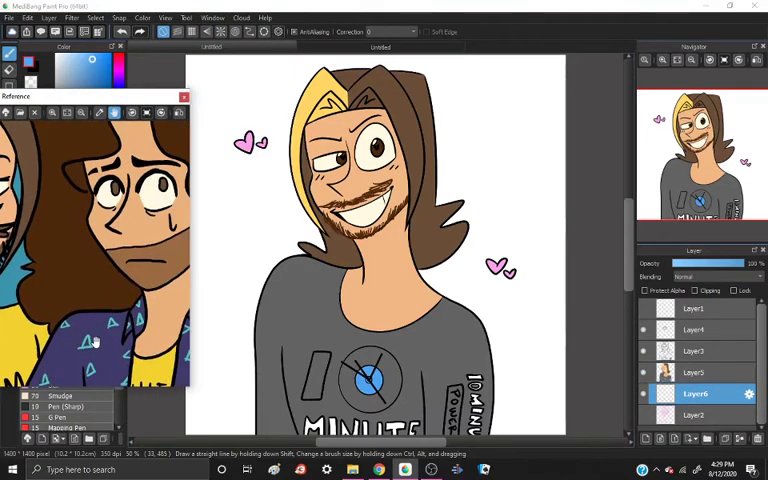
left_click(183, 96)
key("g")
left_click(520, 200)
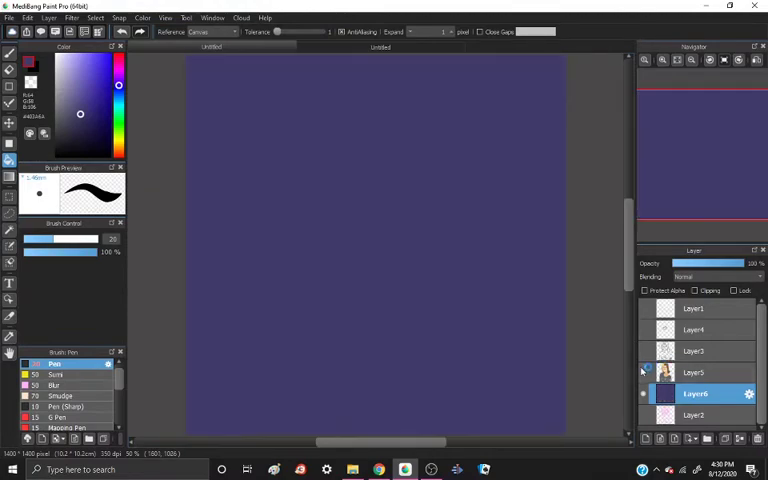
left_click(643, 372)
Fill the MINUTE letters, letter I, clock face and sleeve lettering white
key("b")
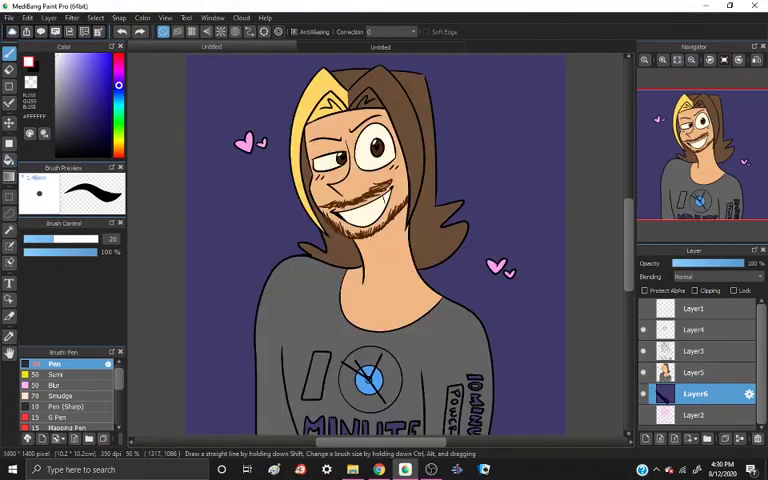
scroll(370, 380, "up", 5)
key("g")
left_click(292, 278)
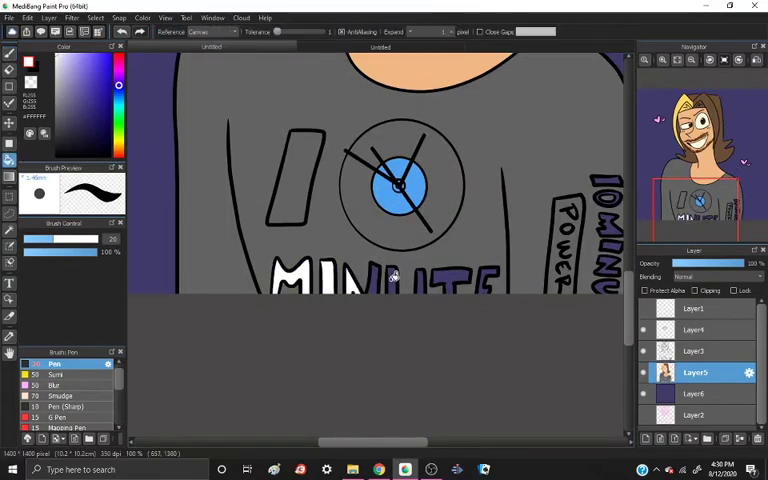
left_click(493, 272)
left_click(455, 215)
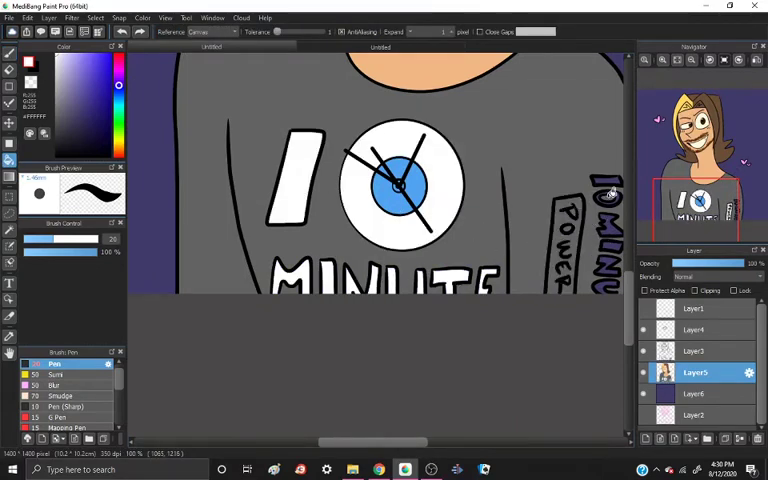
key("b")
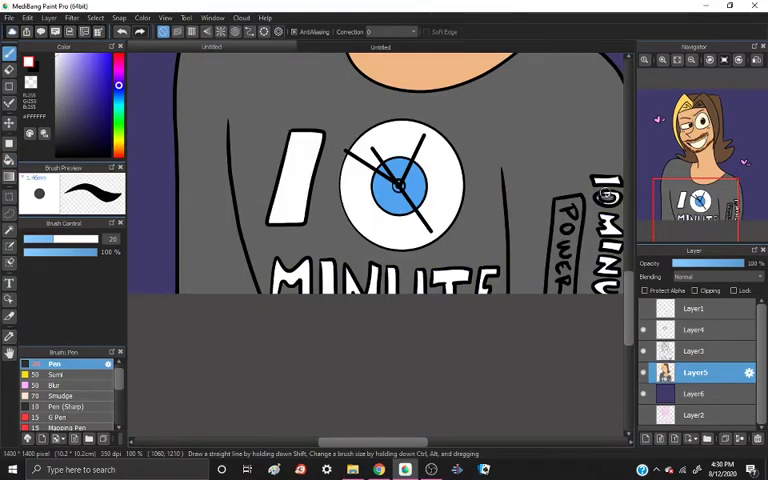
left_click_drag(400, 200, 290, 250)
key("g")
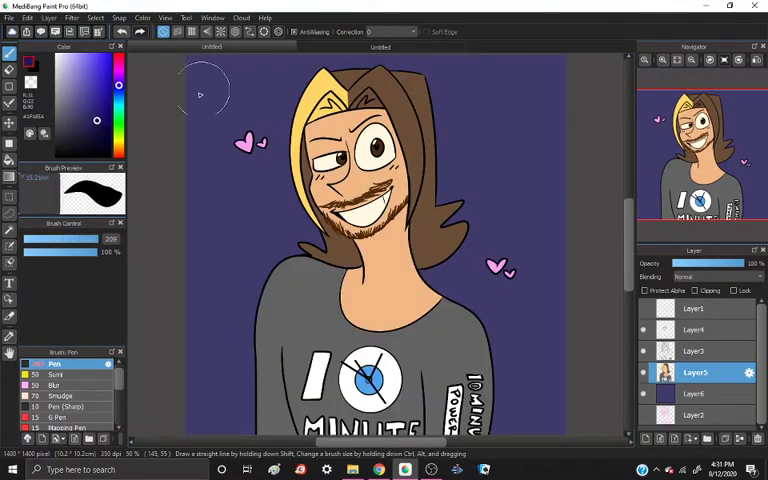
Paint a large blue circle behind the character and sign 'CraZRae 2020' in faint pink
mouse_move(380, 370)
left_mouse_down()
mouse_move(420, 250)
mouse_move(438, 312)
left_mouse_up()
left_click_drag(465, 327, 515, 368)
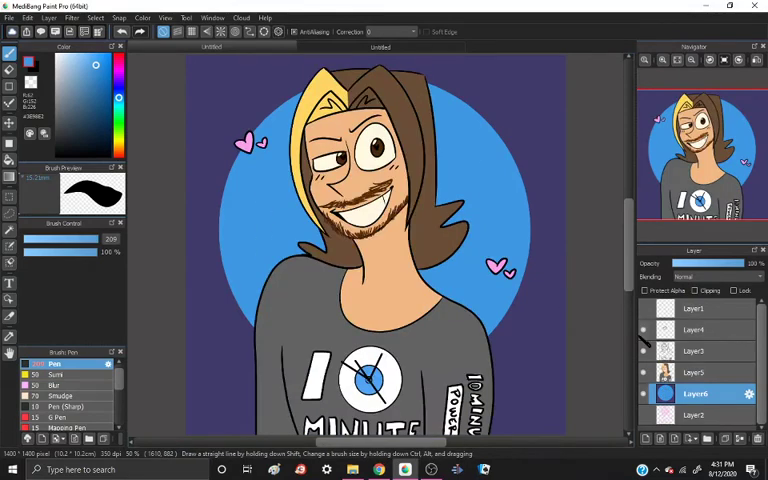
left_click(694, 308)
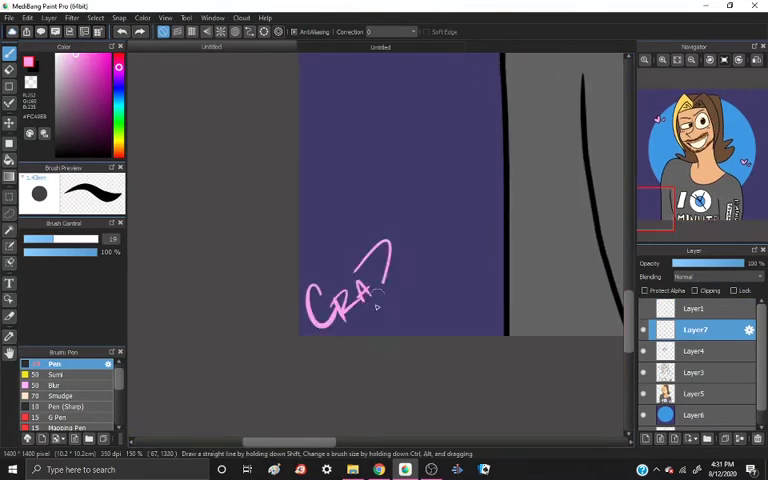
left_click_drag(423, 255, 417, 258)
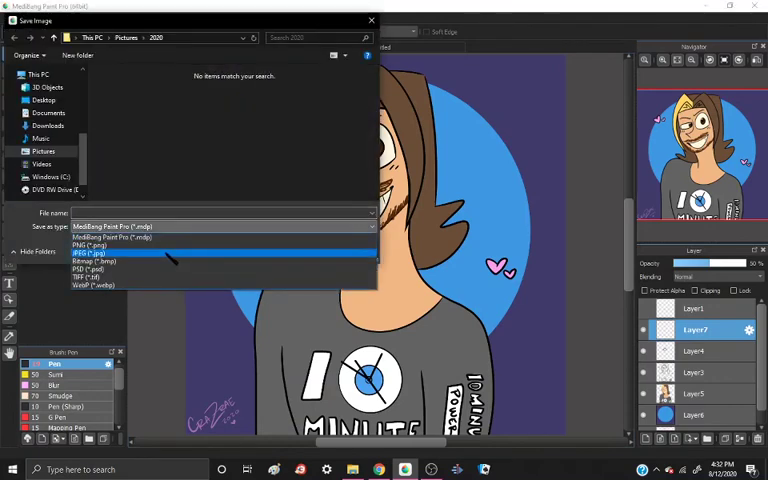
type("Ami")
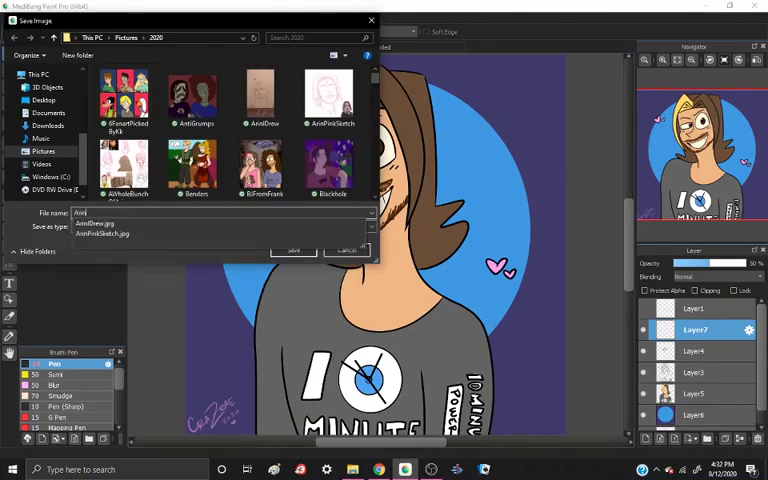
type("TheCutie")
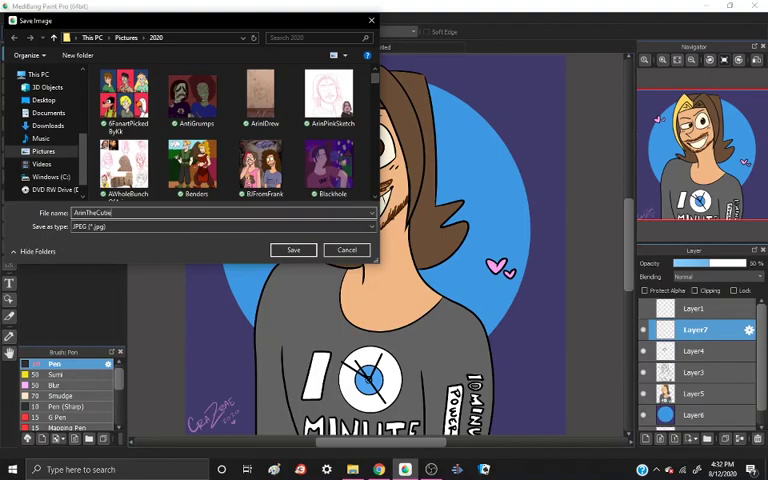
Save the artwork as ArinTheCutie.jpg in the Pictures 2020 folder
key("Return")
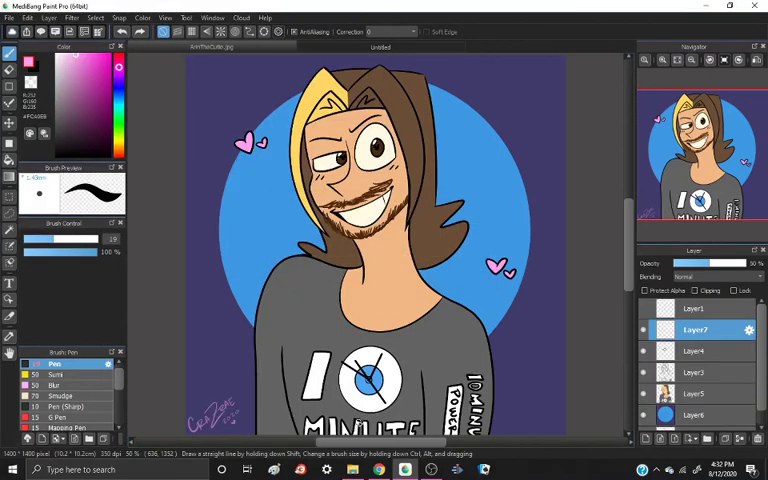